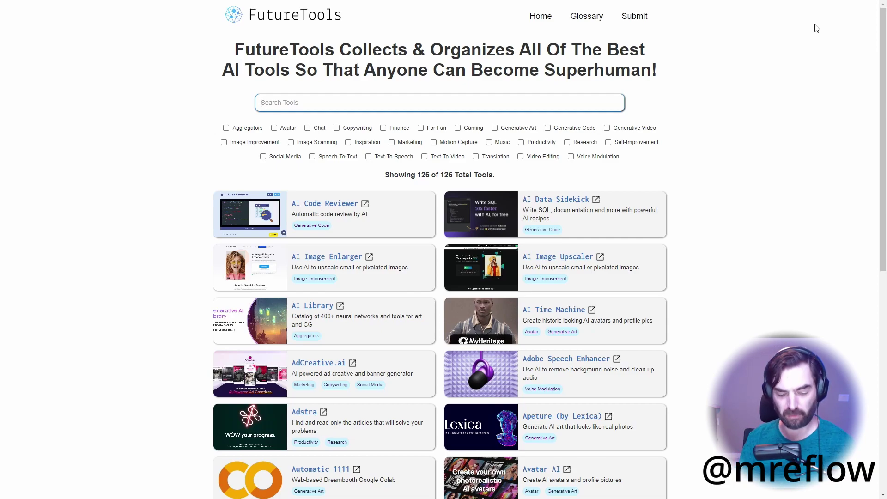
Search the FutureTools tool directory for 'tome'.
text(tom)
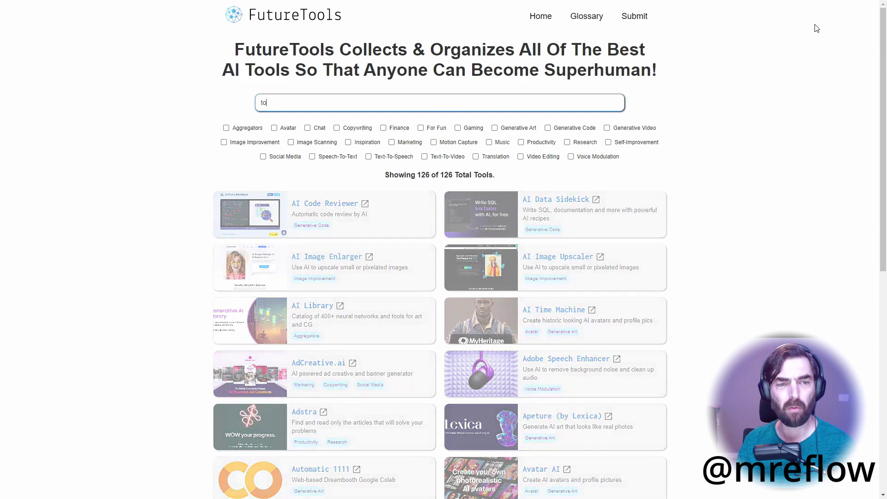
text(e)
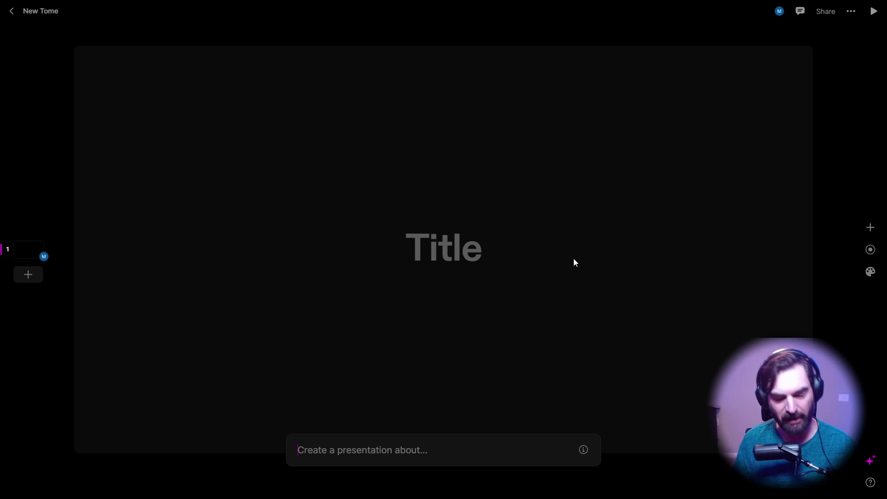
Generate a presentation from the prompt 'FutureTools, an aggregator for awesome AI tools'.
text(FutureTools)
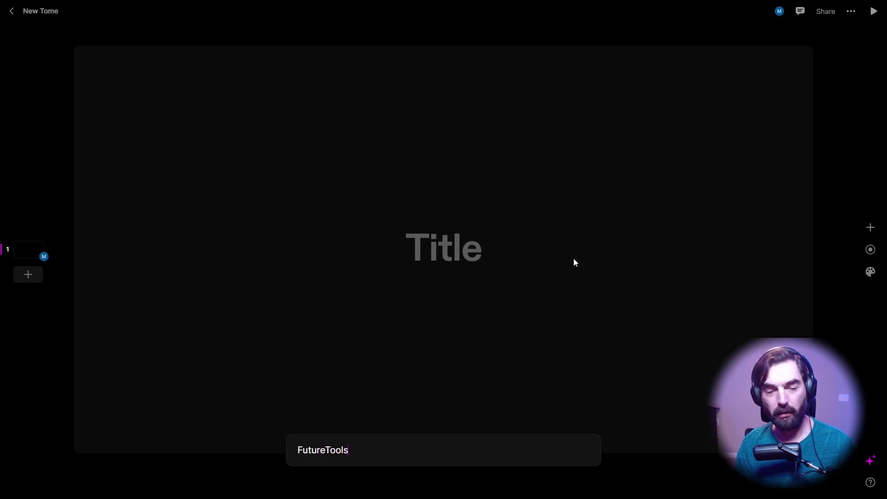
text(, an aggre)
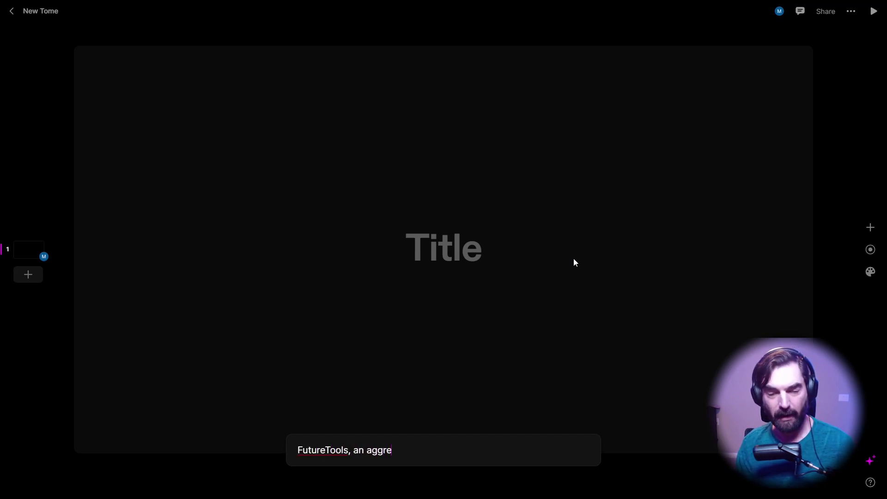
text(gator for awesome )
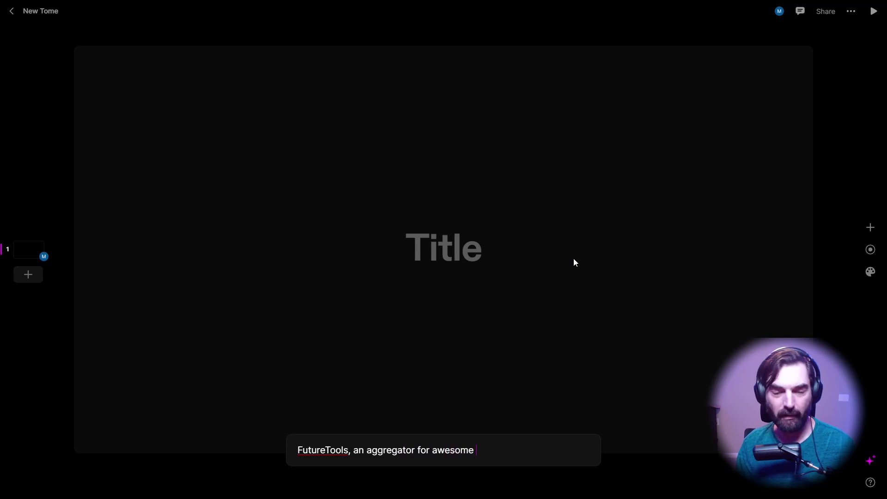
text(AI tools)
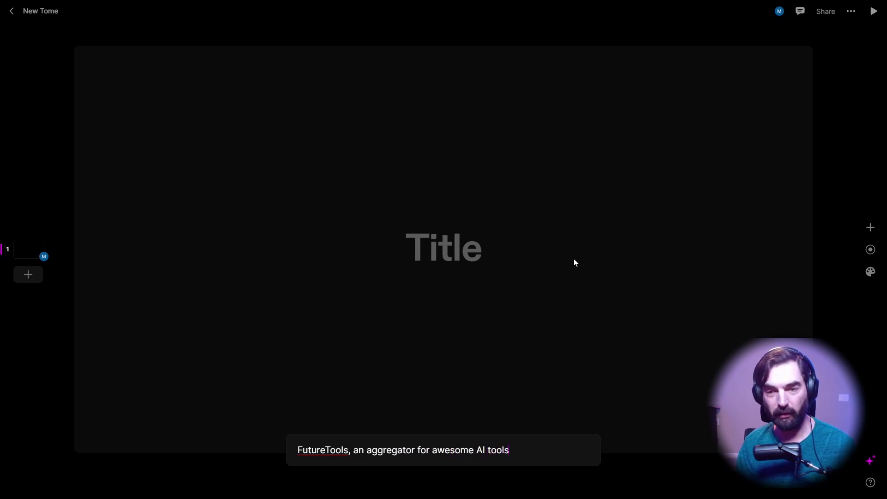
key(Return)
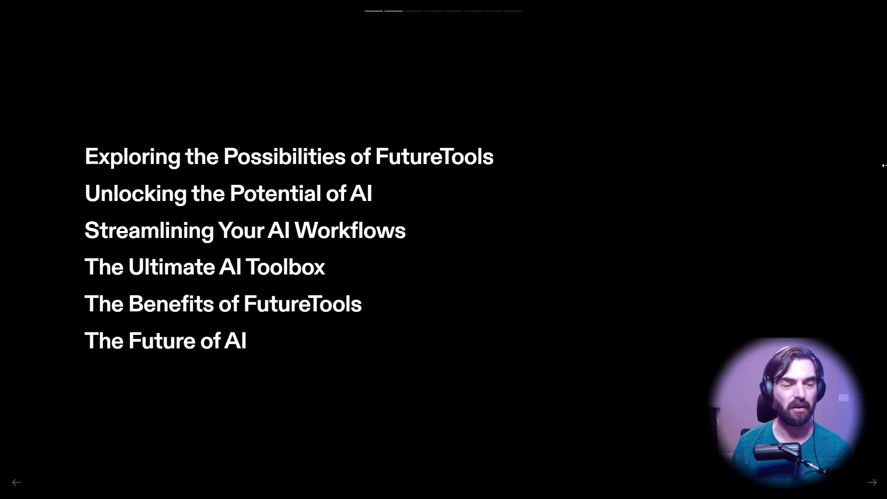
Page forward and back through the playing deck to the Exploring the Possibilities slide.
key(Right)
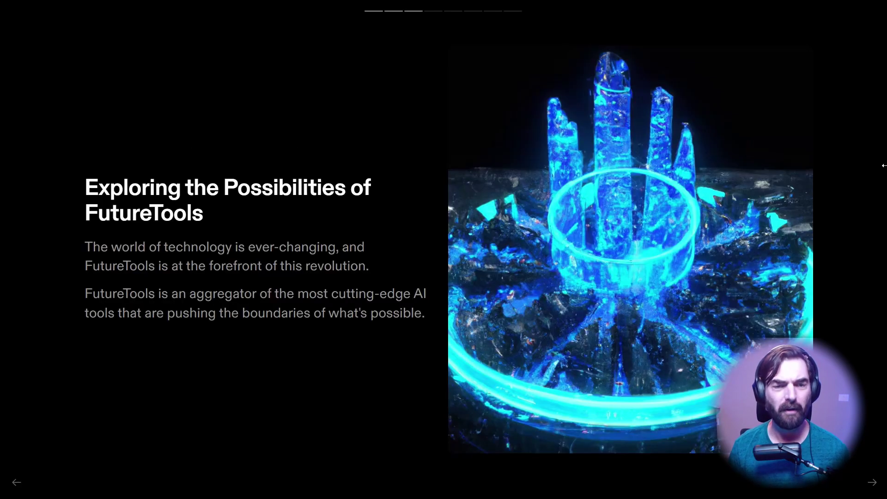
key(Left)
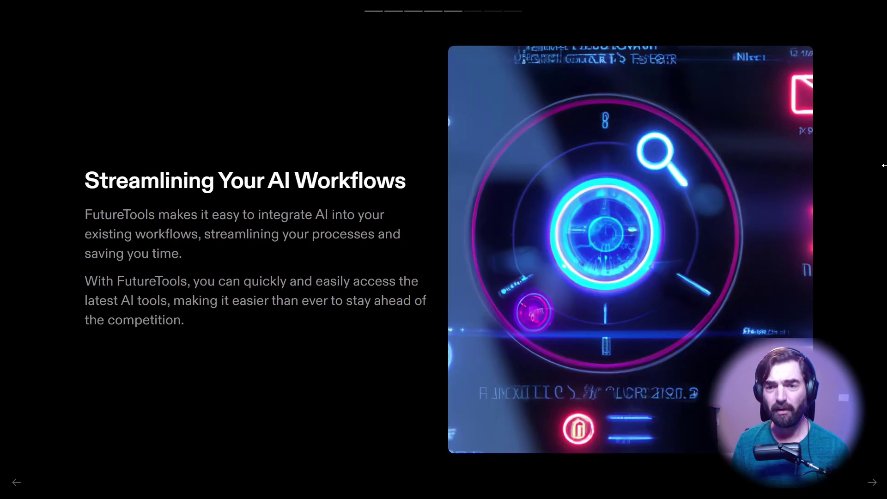
key(Left)
key(Left)
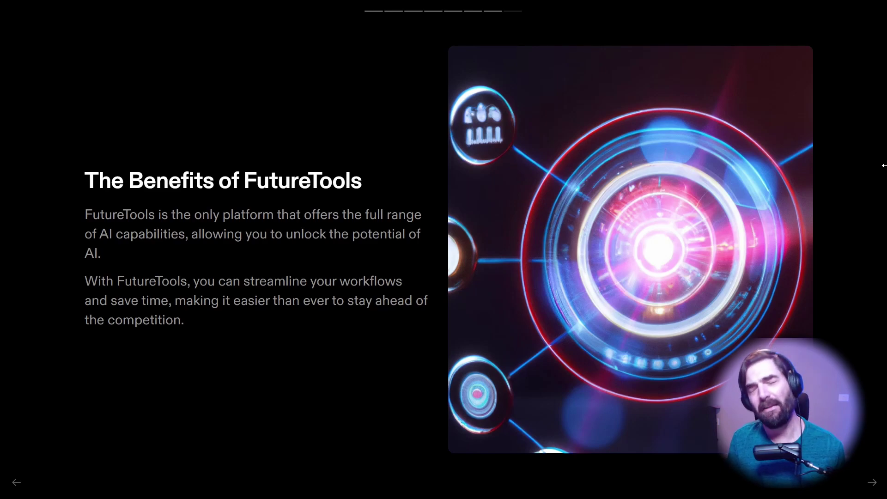
Advance to the final slide, The Future of AI, and exit the slideshow.
key(Right)
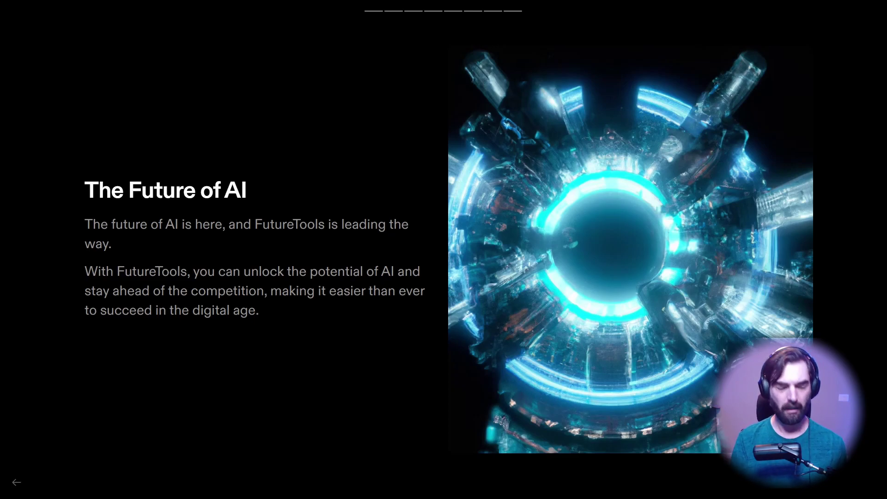
key(Escape)
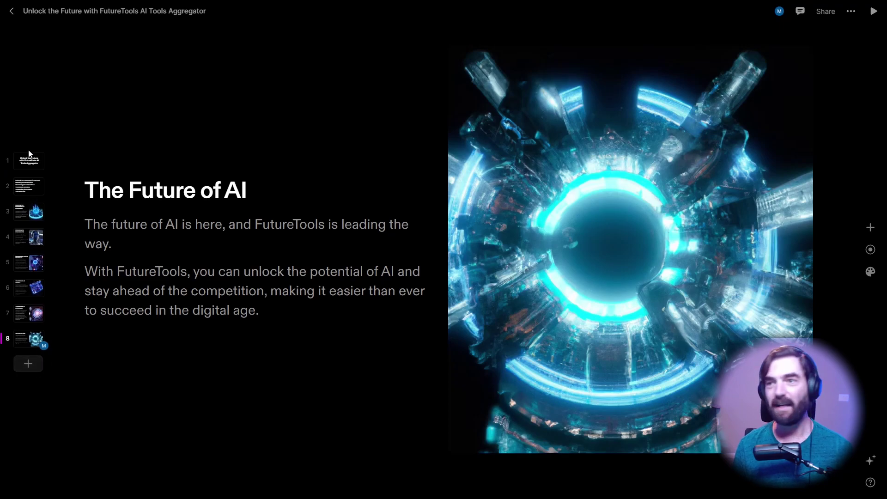
Change the whole deck's theme from Dark to Light.
click(800, 11)
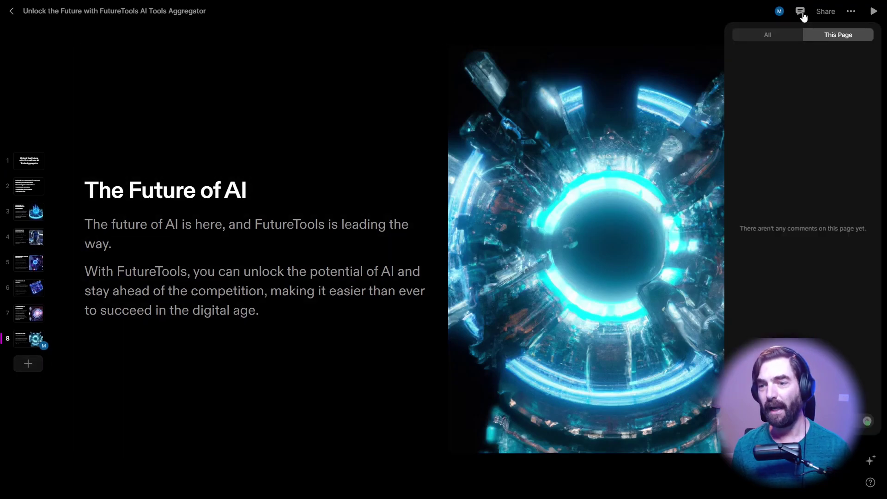
click(800, 11)
click(850, 14)
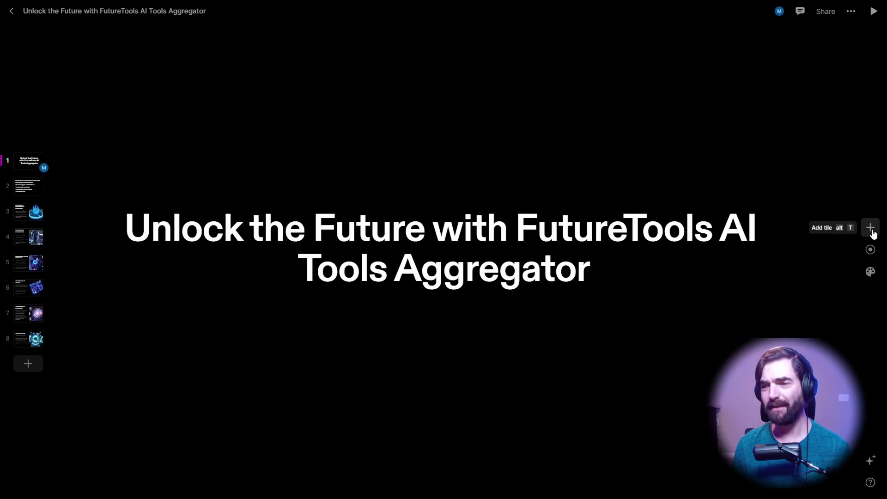
click(871, 273)
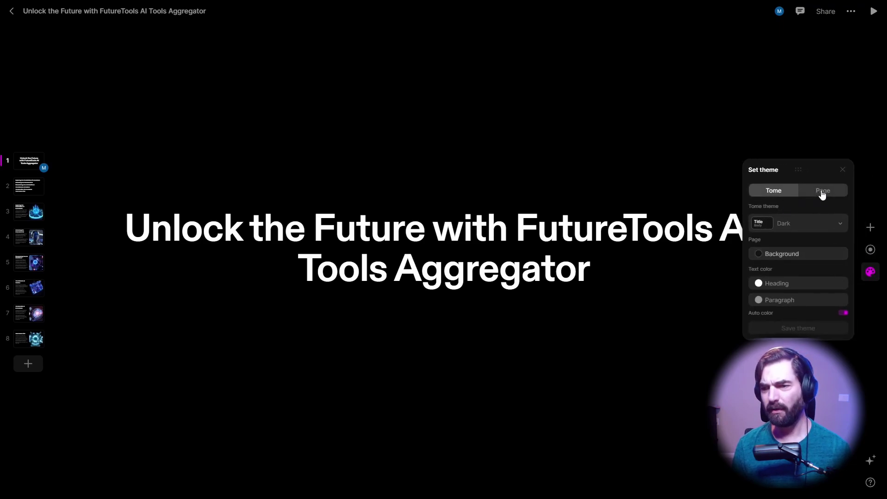
click(826, 226)
click(783, 260)
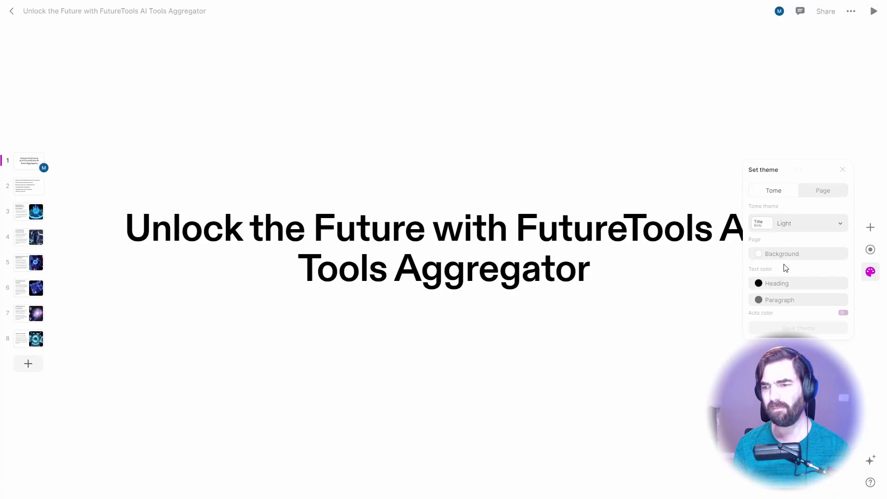
click(26, 163)
Check the actions menus for the title slide and slide 2, leaving both unchanged.
right_click(24, 165)
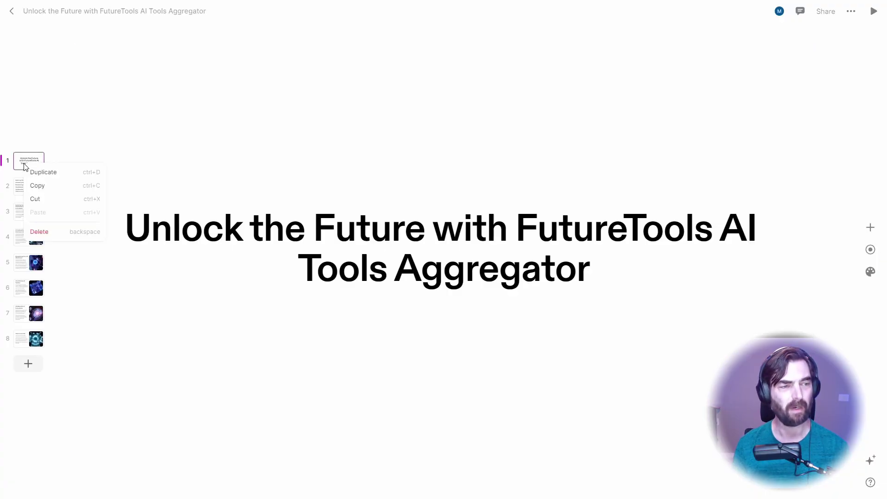
click(93, 131)
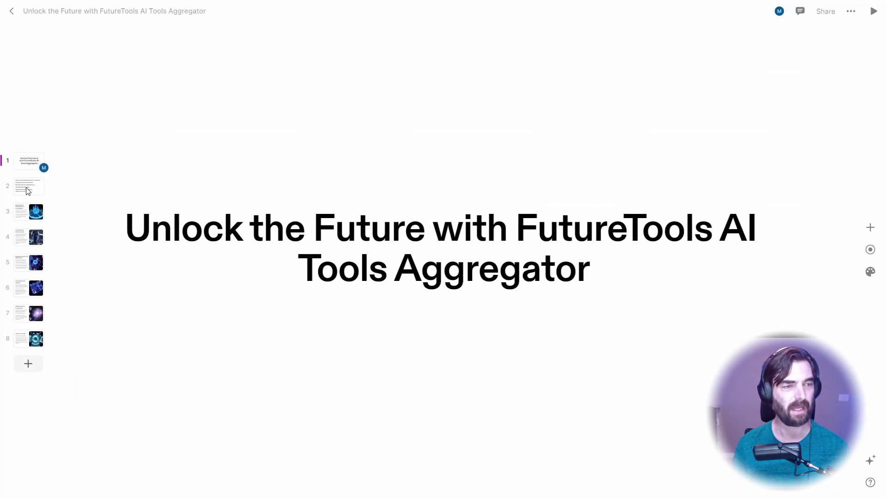
right_click(27, 190)
click(154, 392)
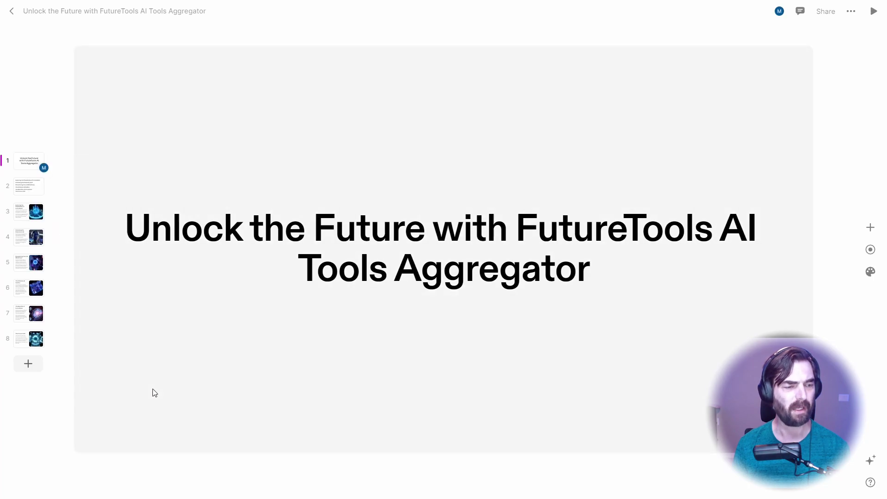
Add a heading, paragraph and image slide generated from 'How many cool AI tools are available'.
click(29, 364)
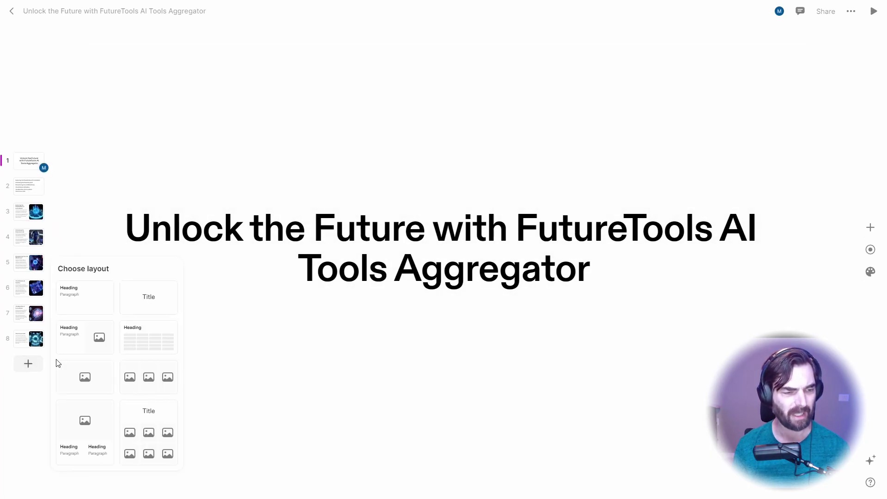
click(84, 342)
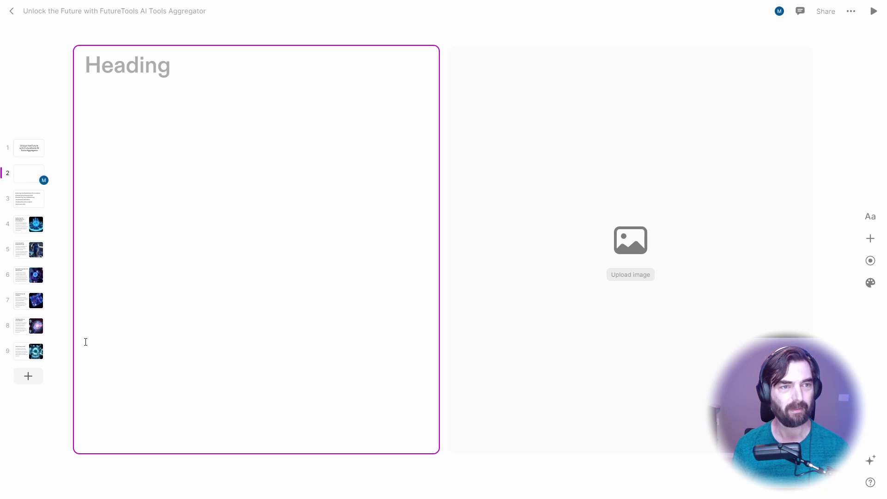
click(876, 460)
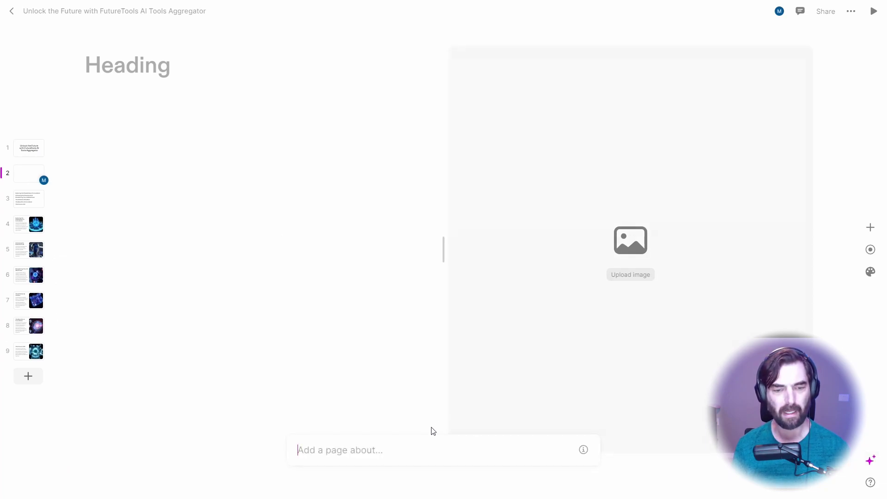
text(How m)
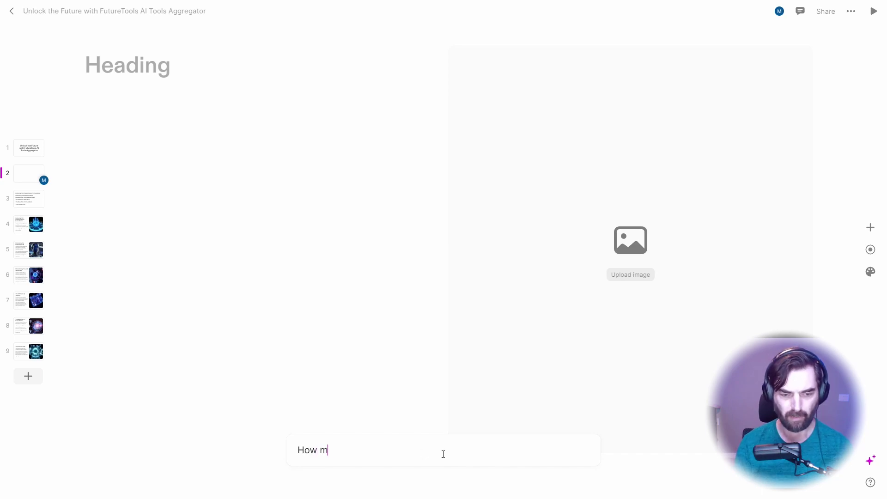
text(any cool AI too)
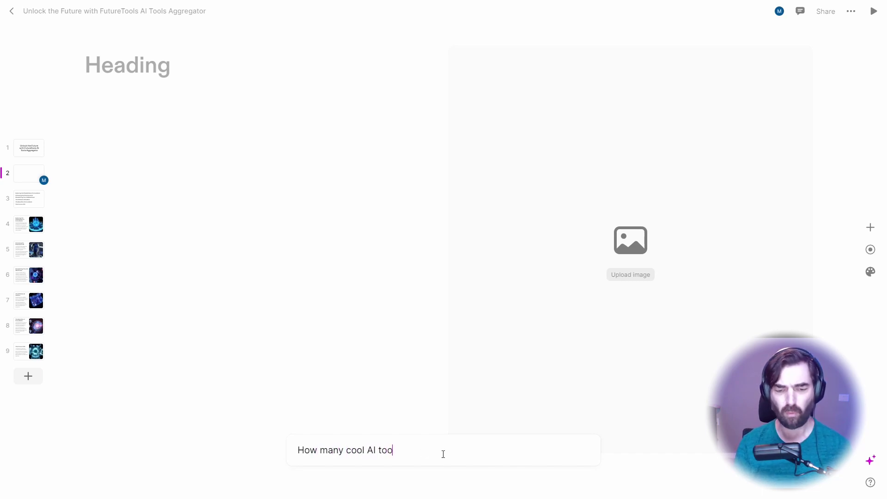
text(ls are available)
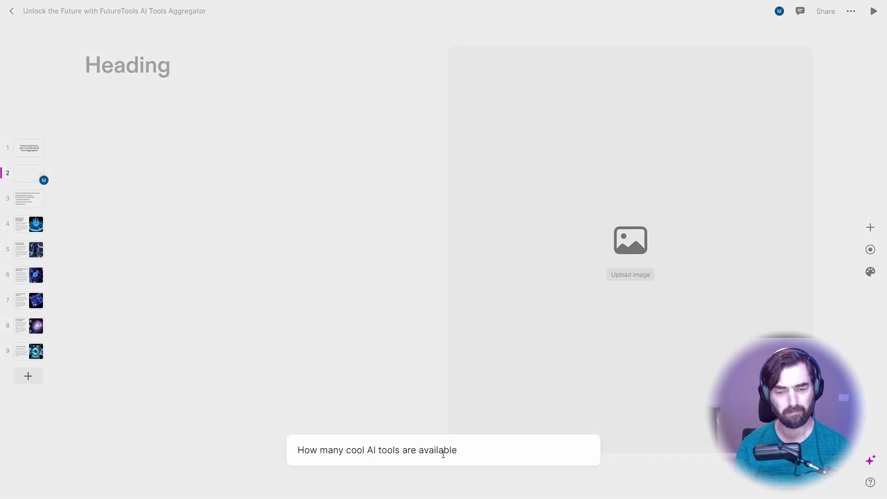
key(Return)
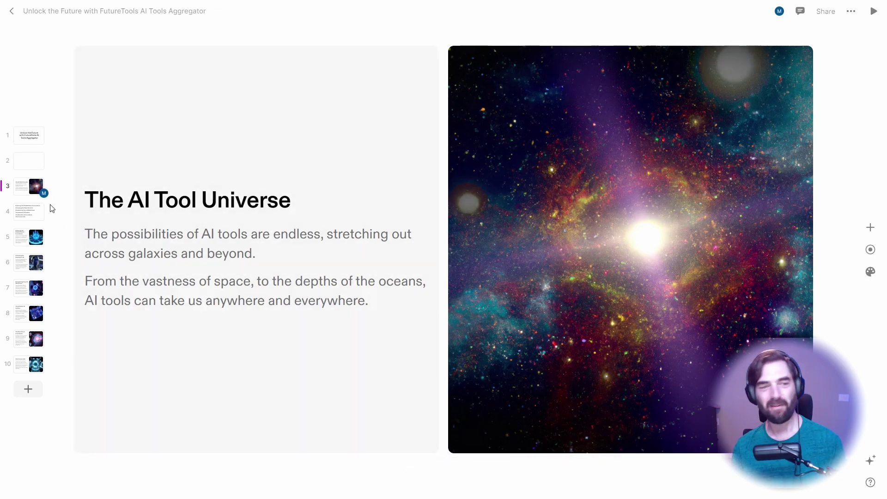
click(39, 169)
Delete the empty Heading slide and move The AI Tool Universe slide further down.
right_click(39, 169)
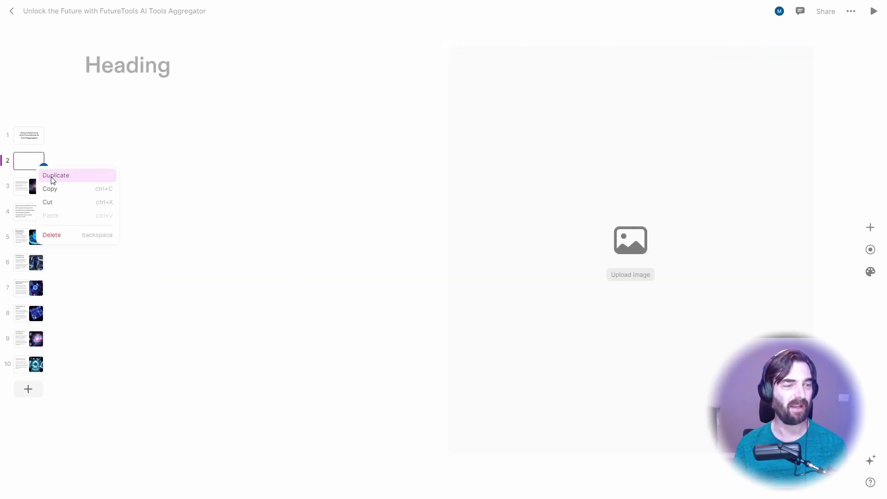
click(65, 234)
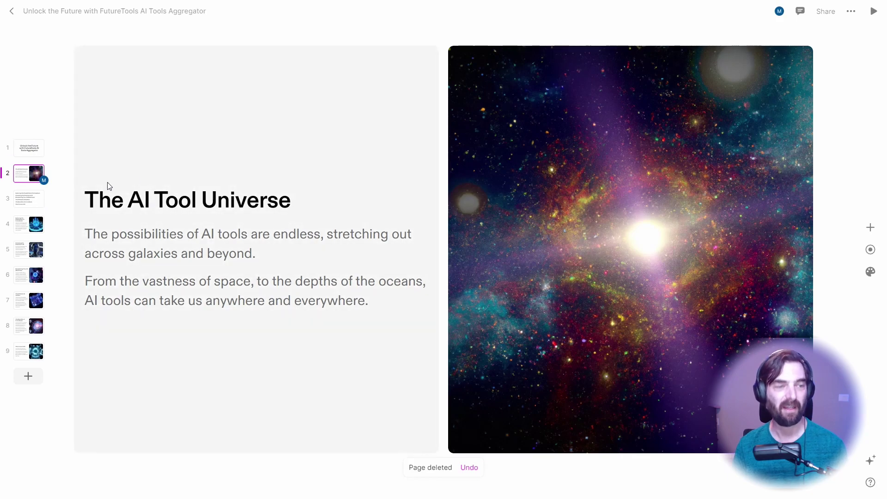
drag(28, 173, 43, 358)
click(870, 250)
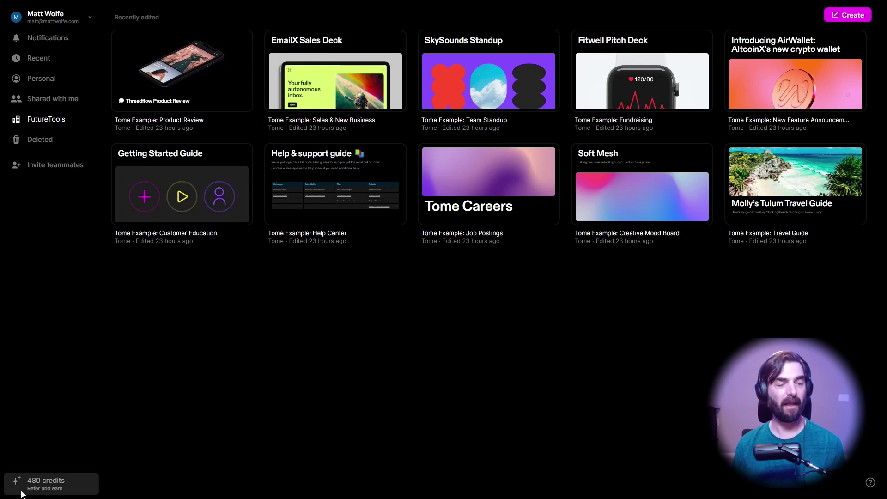
click(42, 489)
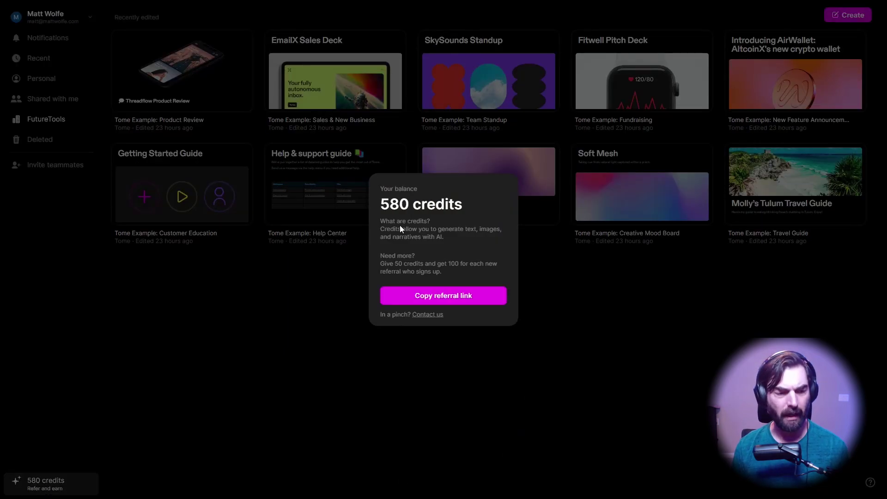
click(353, 312)
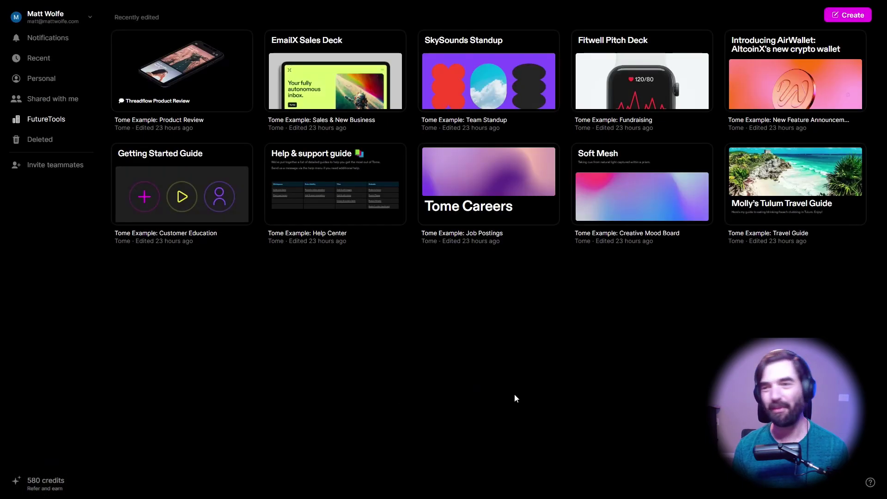
click(29, 479)
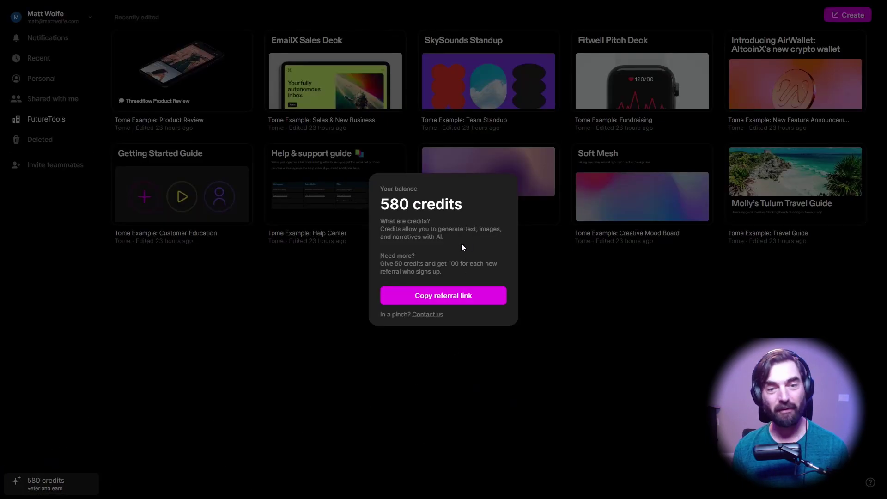
click(460, 403)
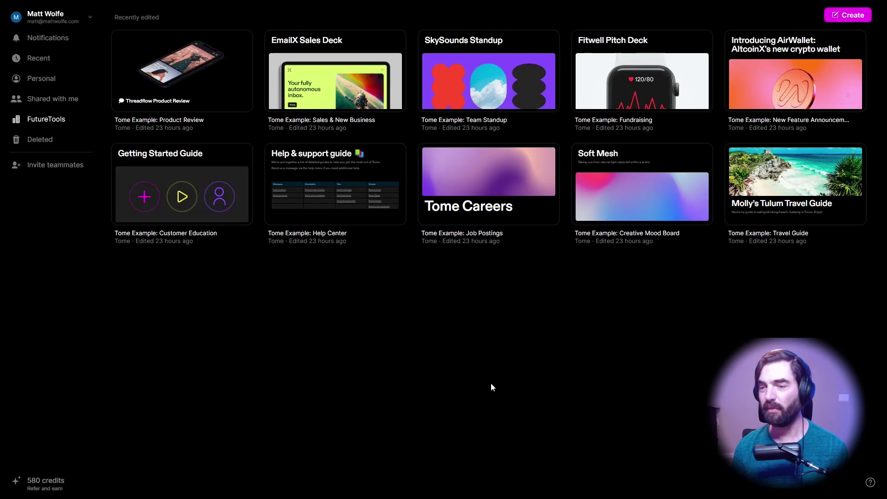
click(851, 16)
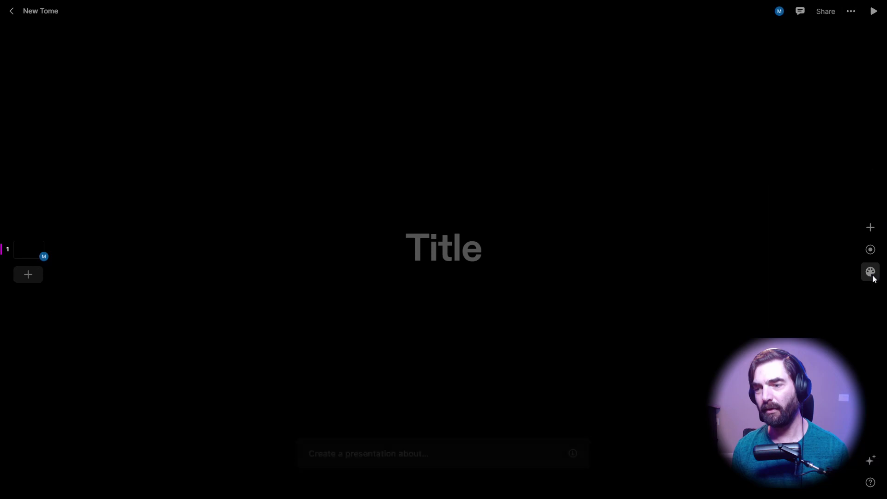
Set the new tome's page background colour to white (#FFFFFF).
click(871, 273)
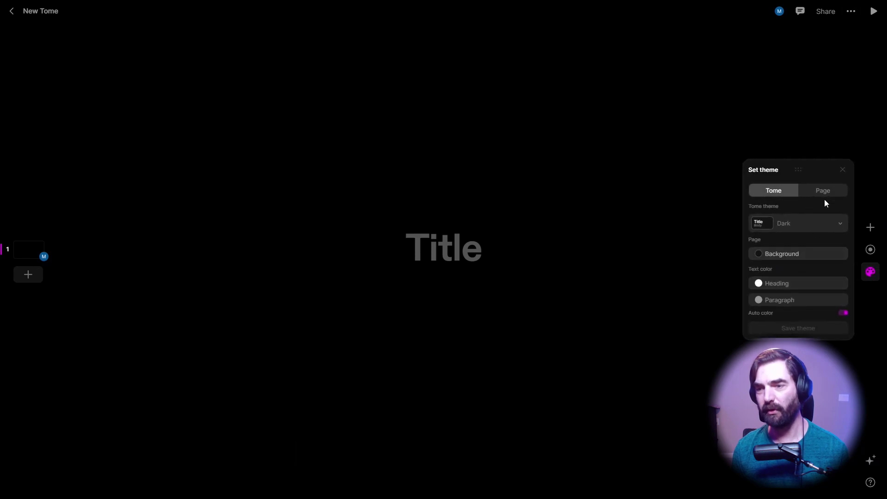
click(780, 254)
drag(640, 185, 611, 143)
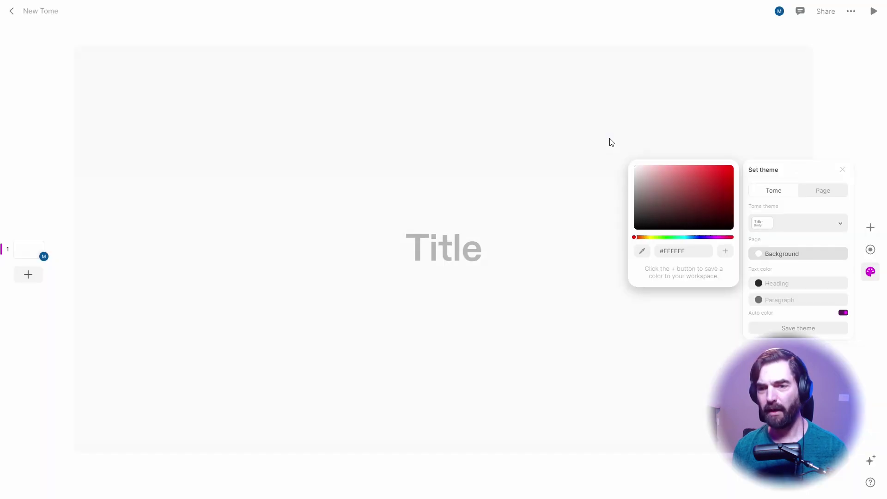
click(611, 142)
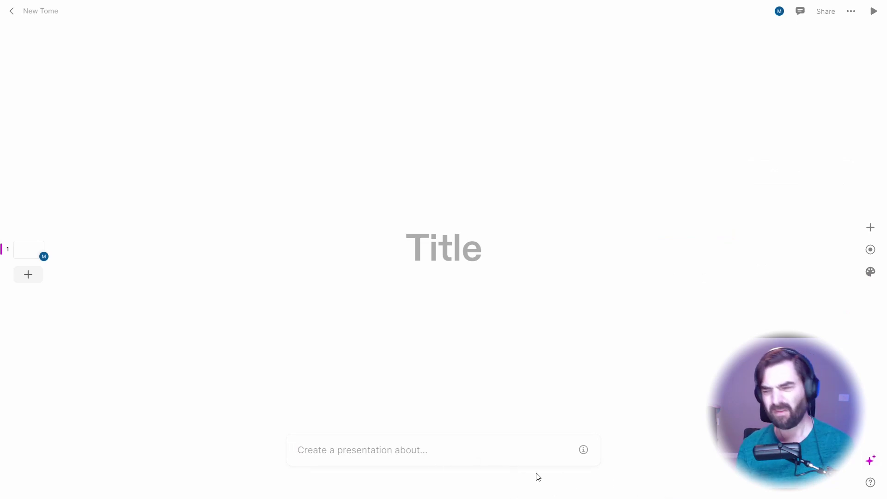
Generate a deck from 'The benefits of the Keto diet' and return to its title slide.
text(The bene)
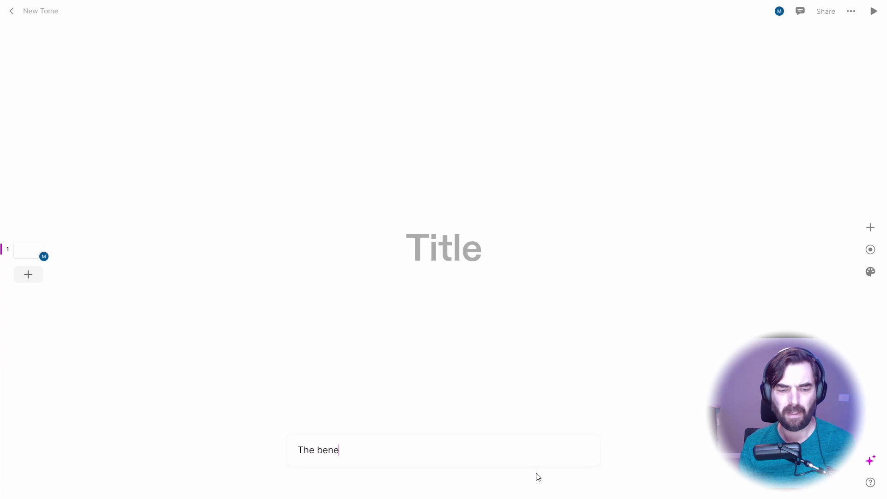
text(fits of the Ke)
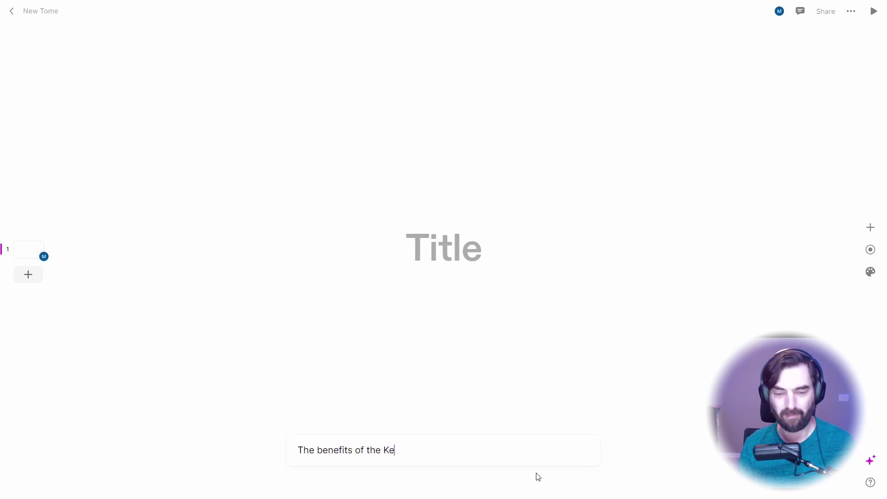
text(to diet)
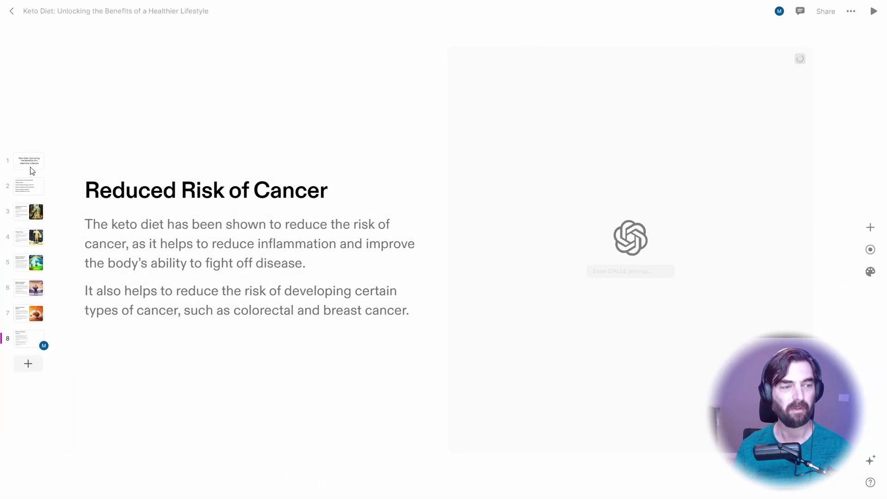
click(801, 59)
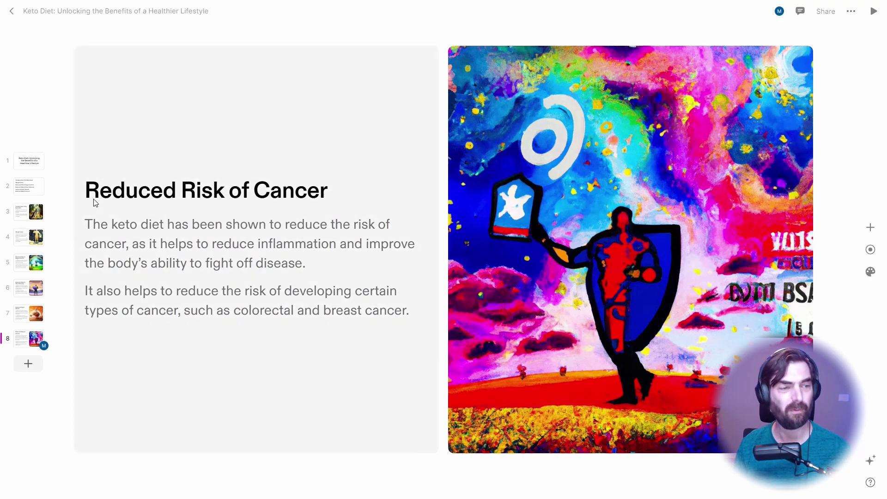
click(29, 161)
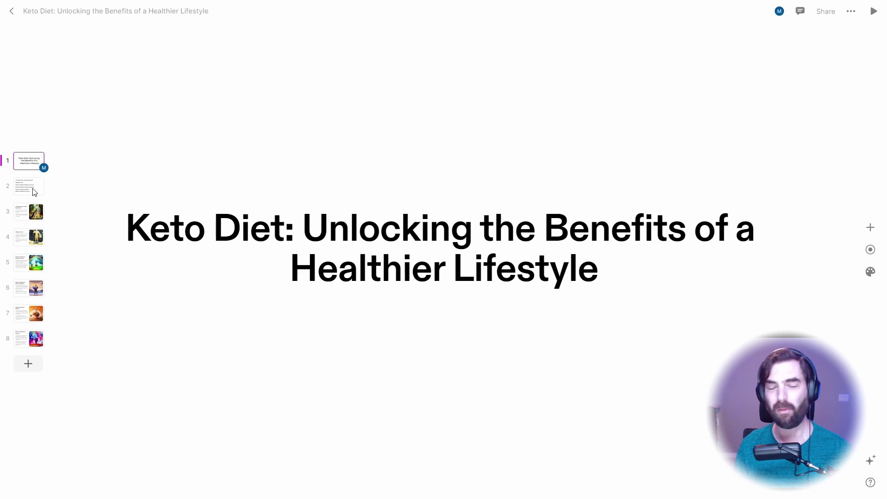
Look over the title slide and the benefits overview slide.
click(31, 189)
click(34, 160)
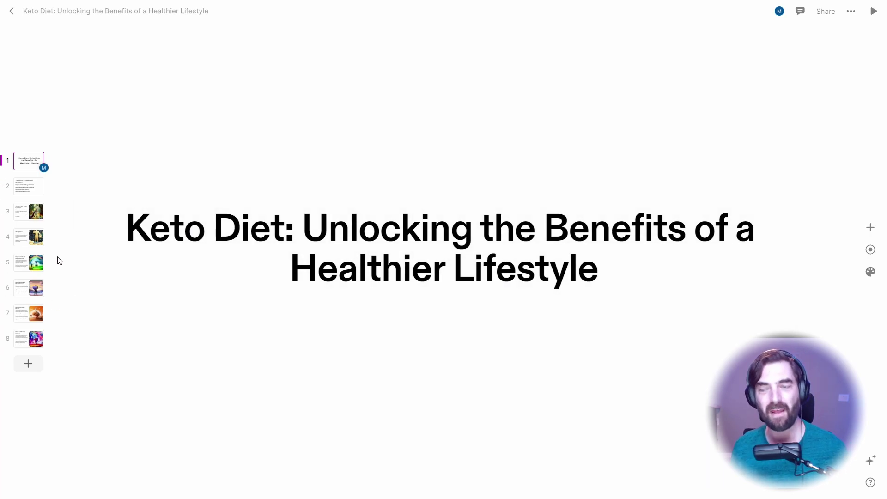
click(28, 187)
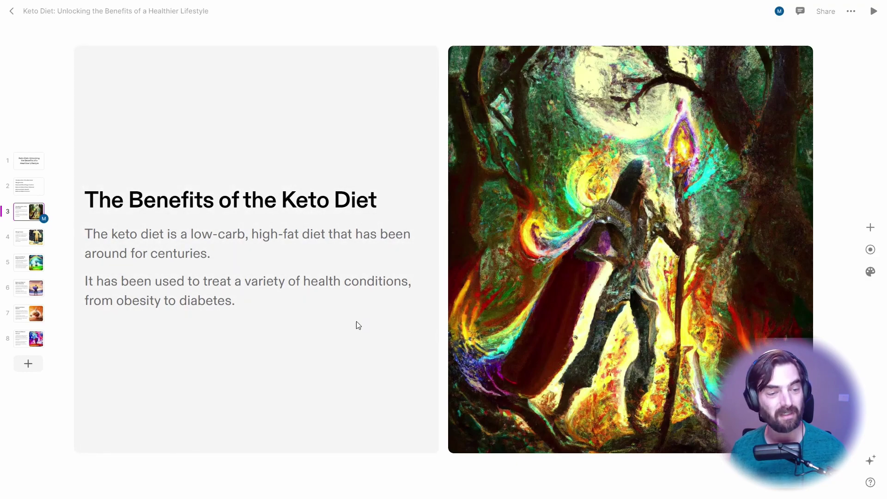
scroll(277, 351, down, 1)
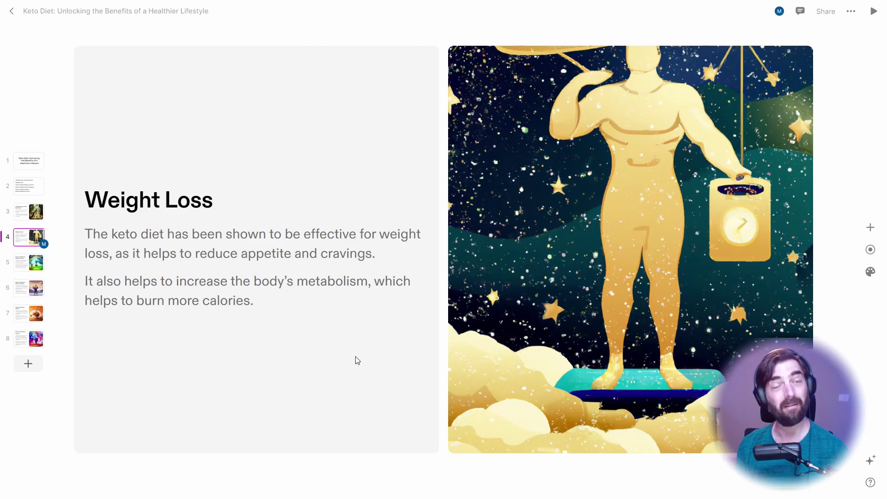
Step through the Blood Sugar, Heart Disease, Brain Health and Cancer slides.
click(39, 262)
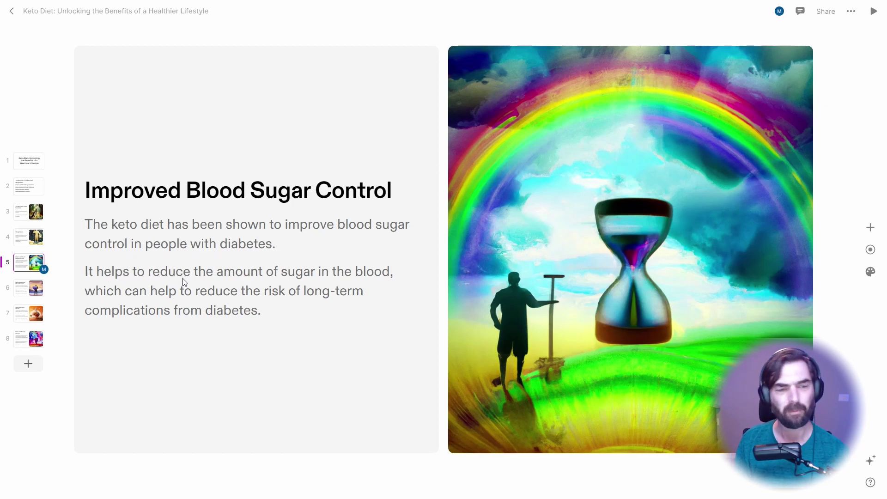
key(Down)
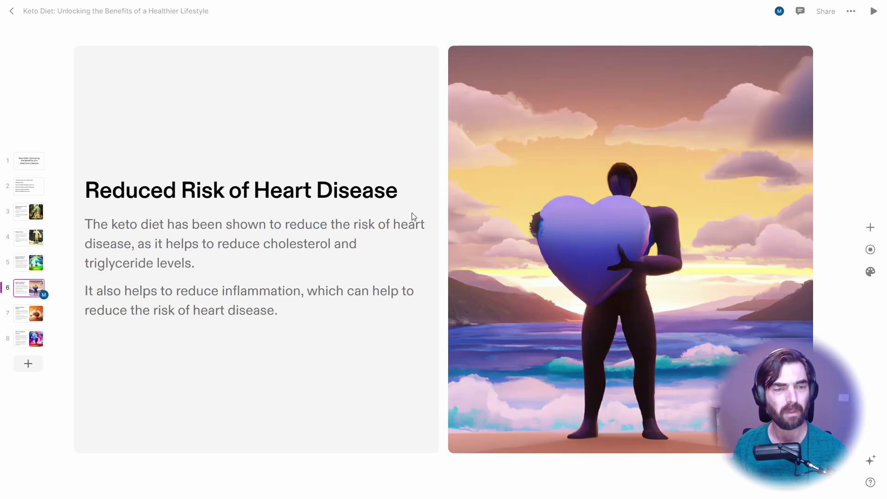
key(Down)
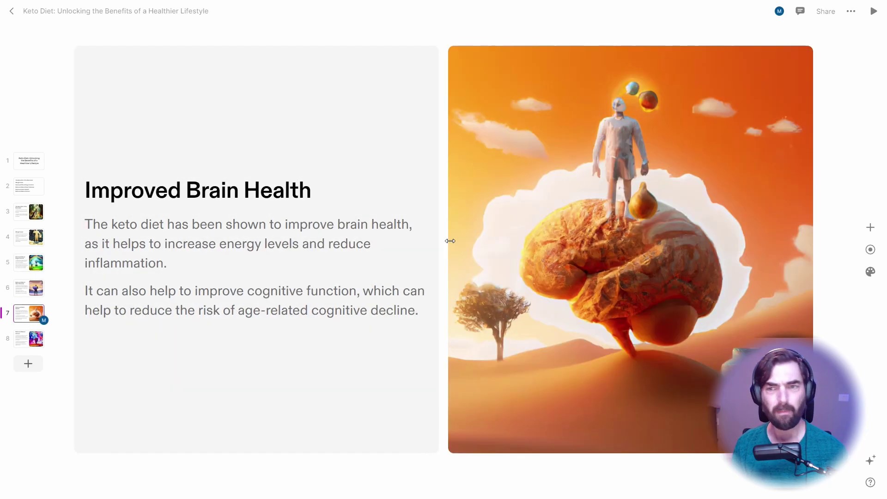
key(Down)
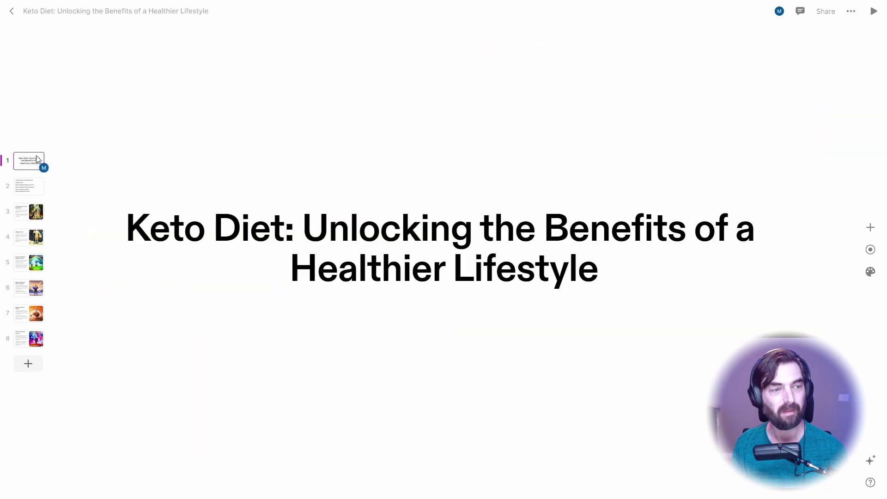
Step from the title slide through Benefits, Weight Loss, Blood Sugar and Brain Health to slide 8.
click(36, 155)
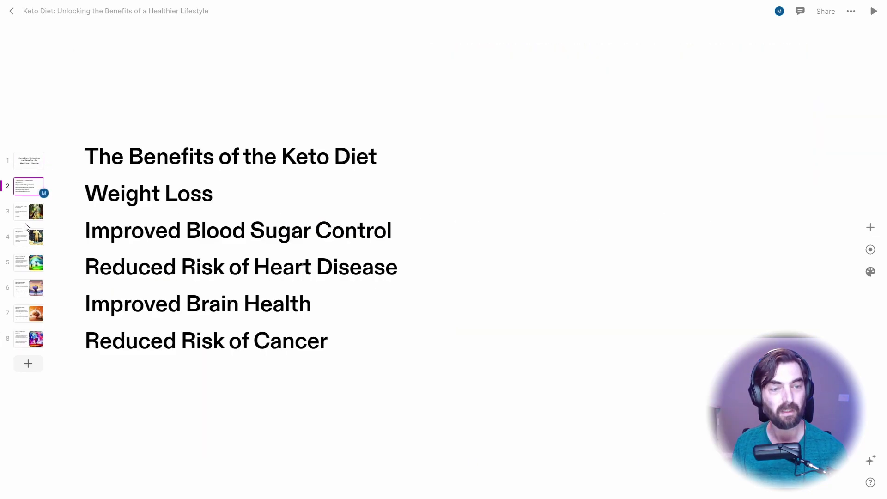
click(31, 193)
click(32, 214)
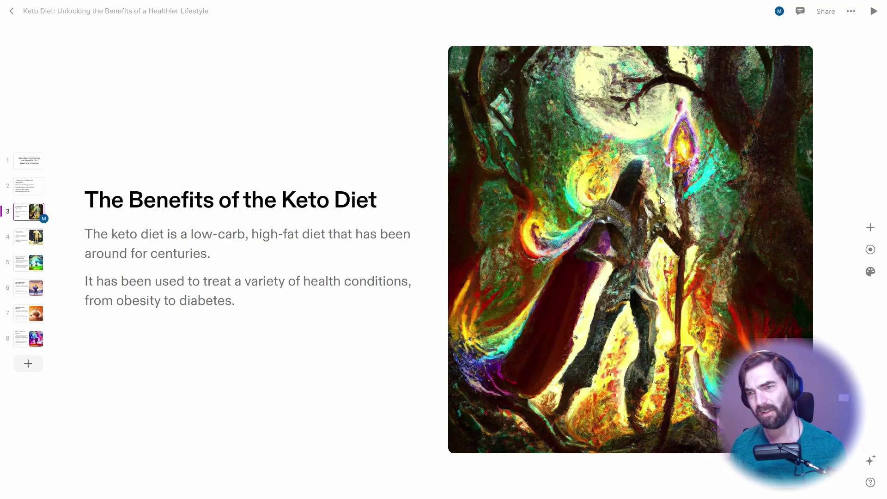
click(24, 242)
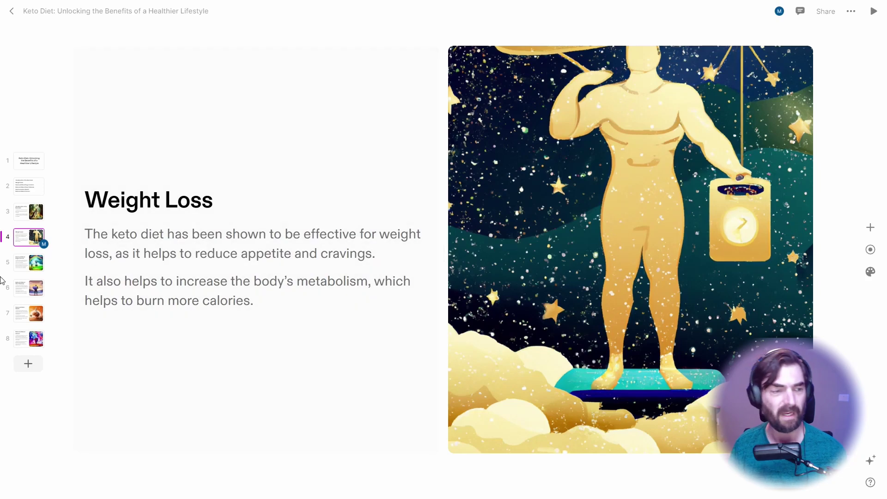
click(21, 267)
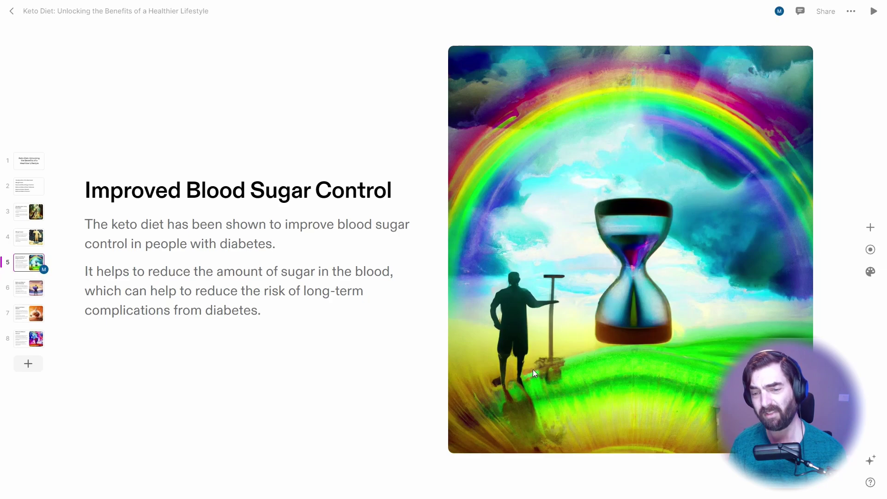
scroll(475, 350, down, 1)
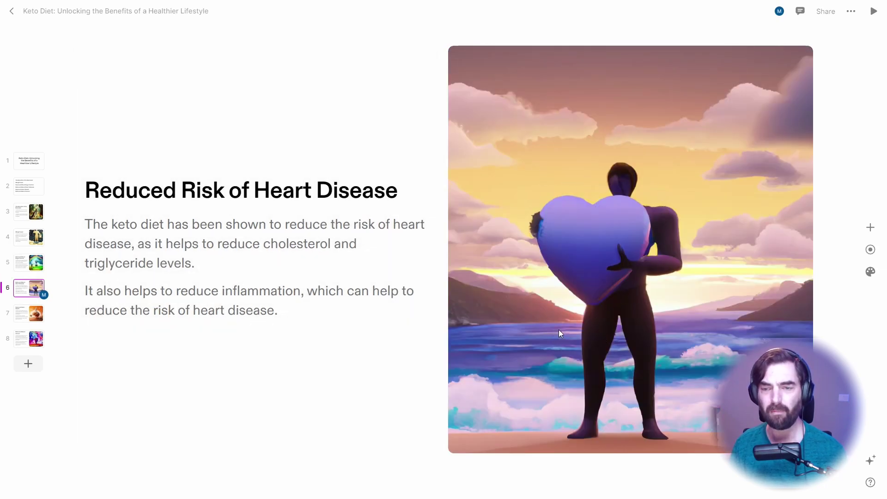
click(9, 315)
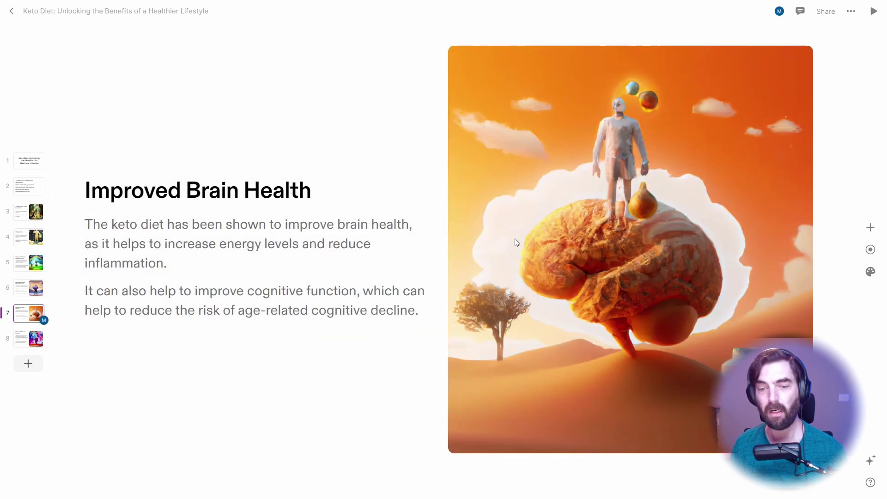
click(27, 343)
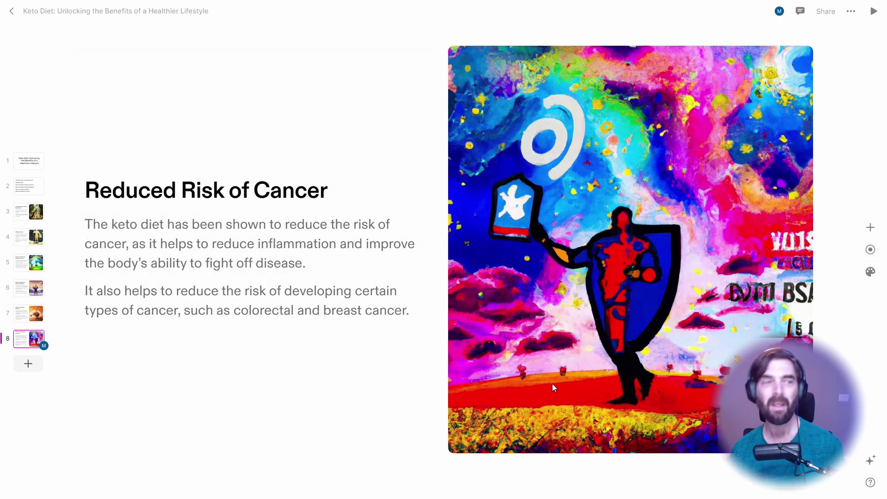
Select the cancer slide's image and open its DALL·E prompt panel.
click(480, 295)
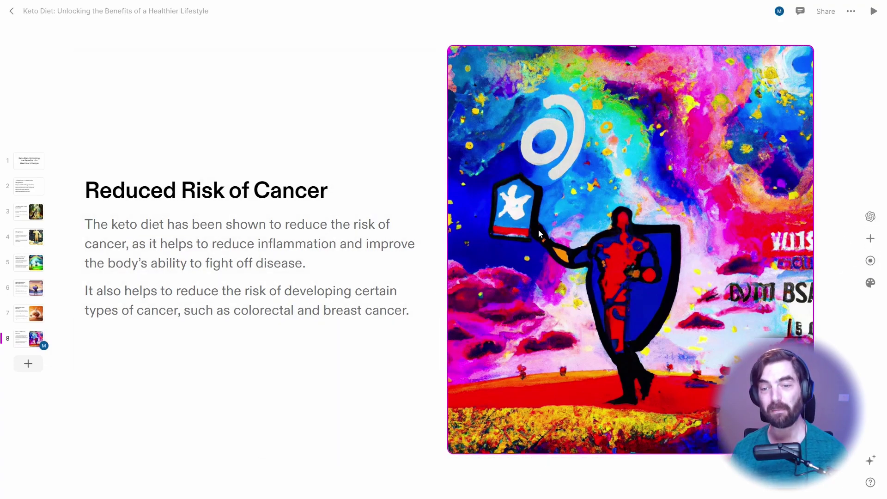
right_click(590, 129)
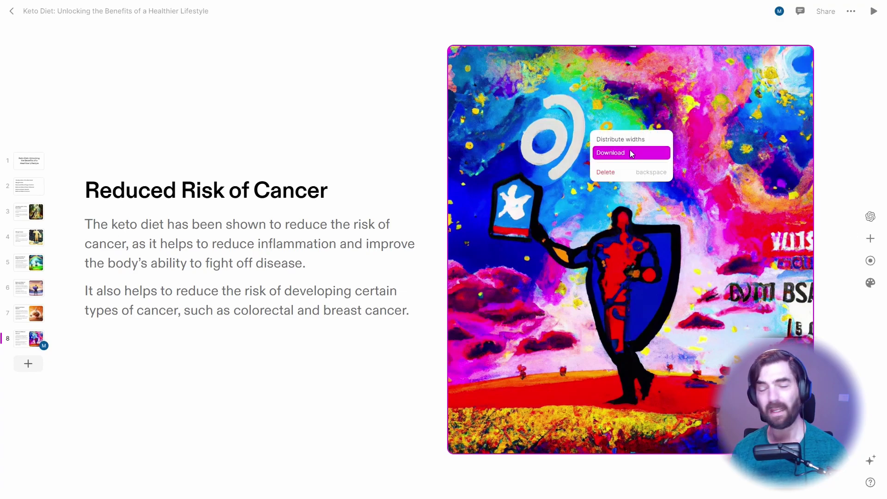
click(870, 217)
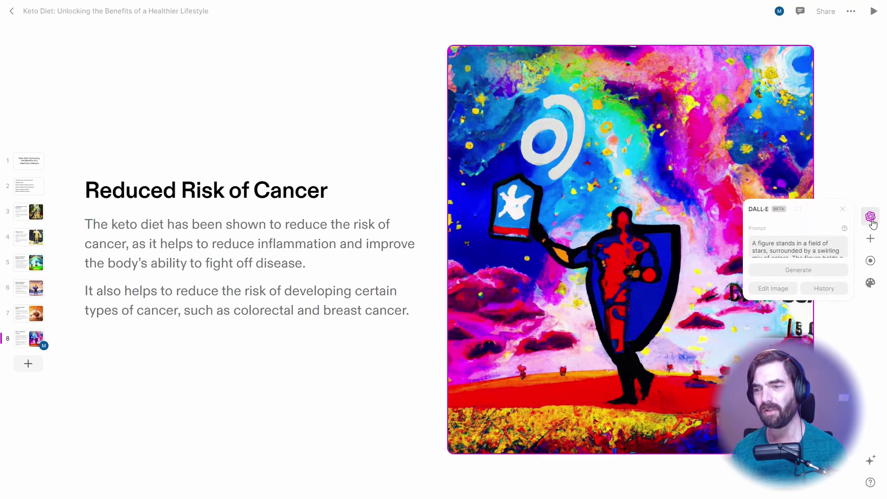
scroll(820, 250, down, 2)
scroll(820, 252, down, 1)
scroll(821, 253, up, 4)
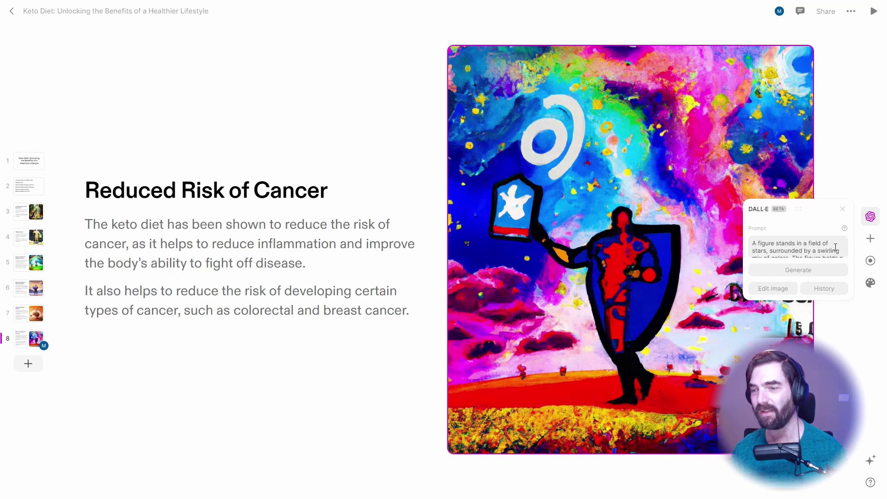
scroll(822, 247, down, 2)
scroll(839, 249, up, 2)
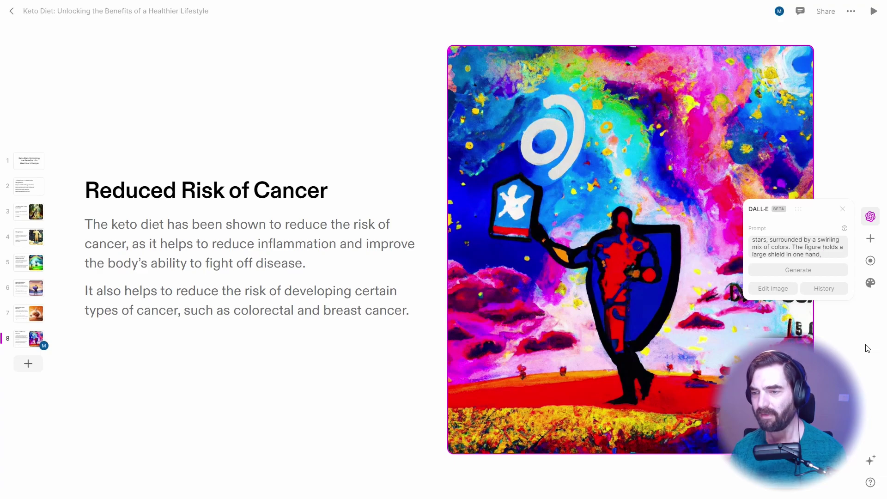
Read the prompt line by line through its style keywords to the end, then return to slide 6.
key(Down)
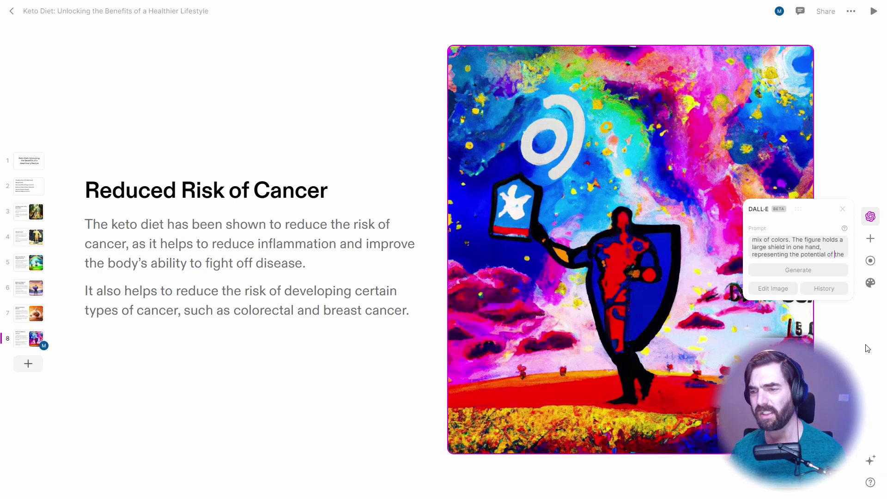
key(Down)
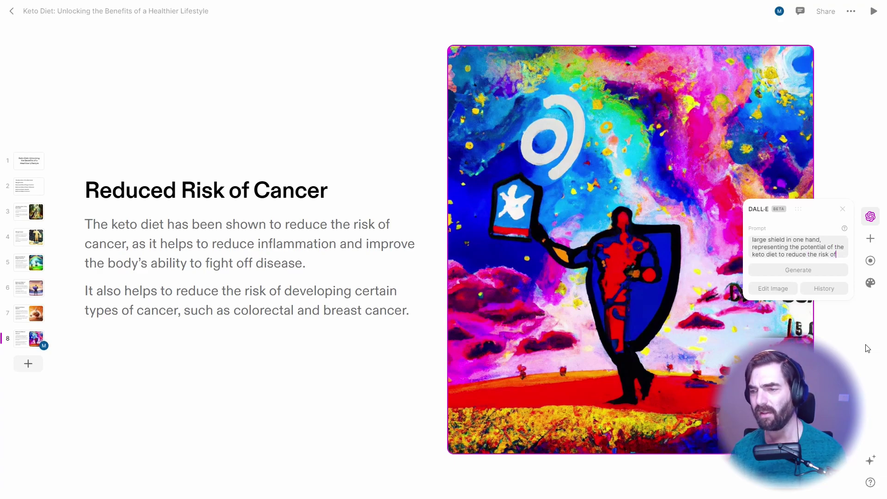
key(Down)
key(Down)
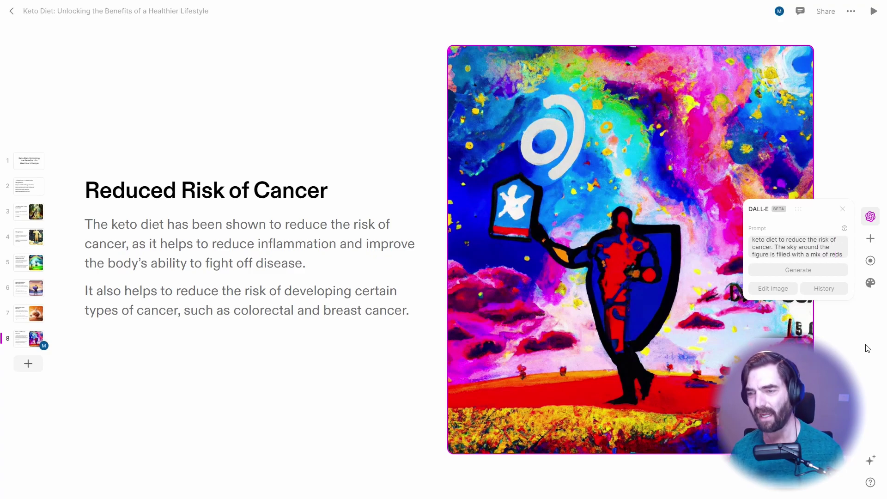
key(Down)
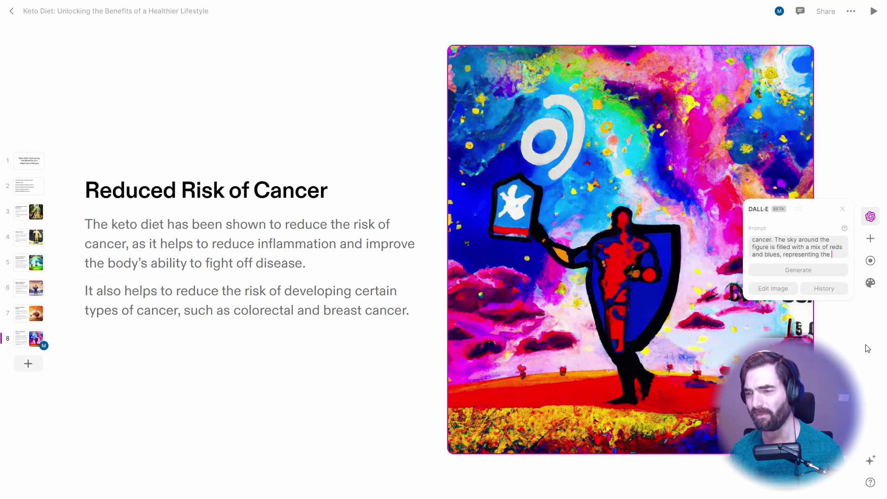
key(Down)
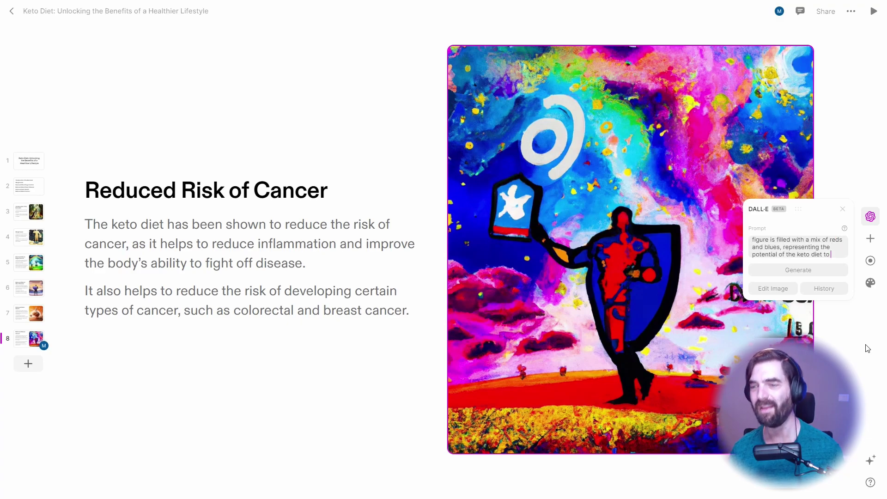
key(Down)
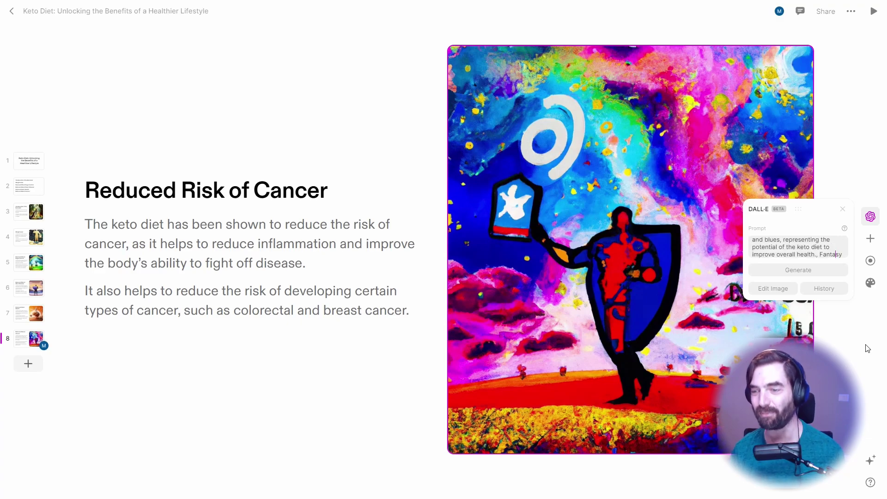
key(Down)
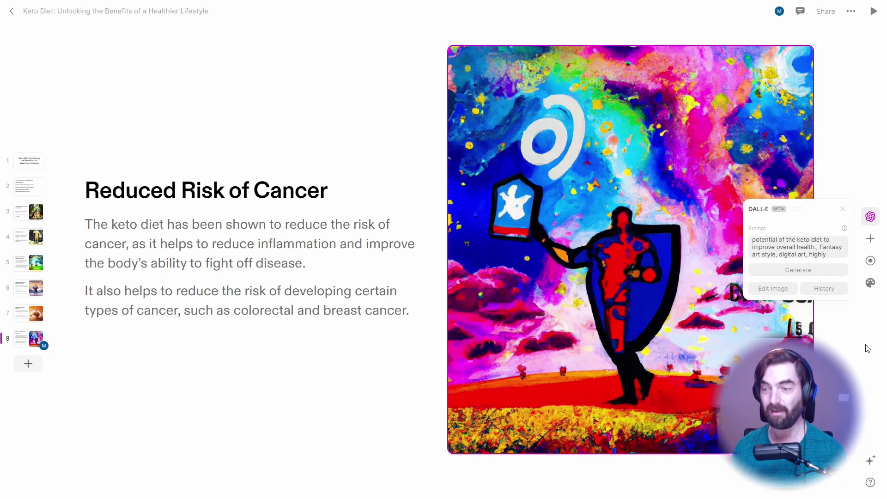
key(Down)
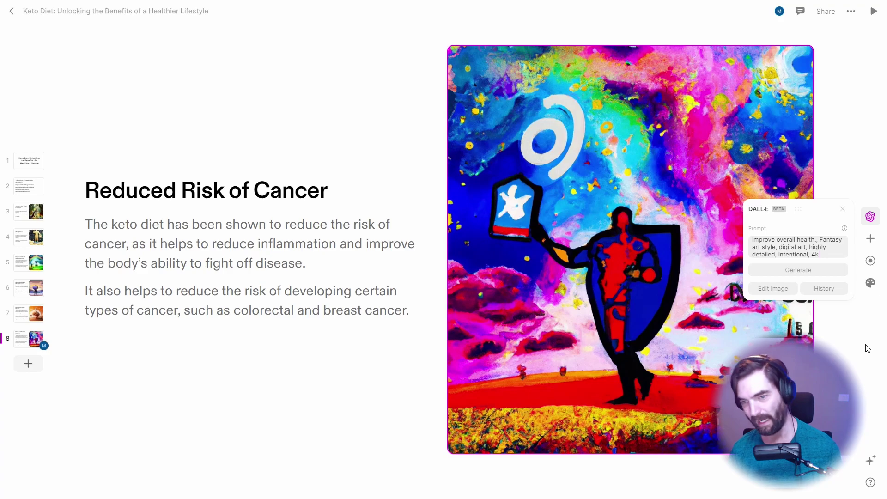
click(35, 294)
Scan the DALL·E prompt of slide 6's heart image, then switch to slide 3.
click(764, 245)
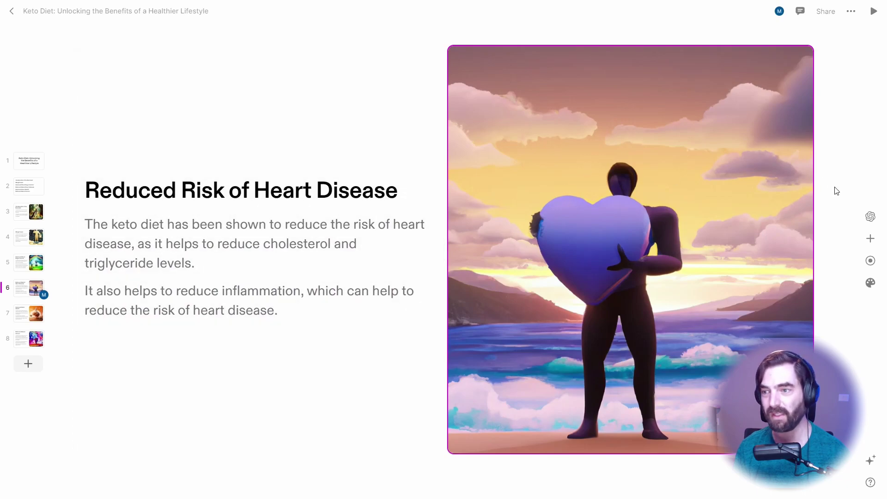
click(870, 217)
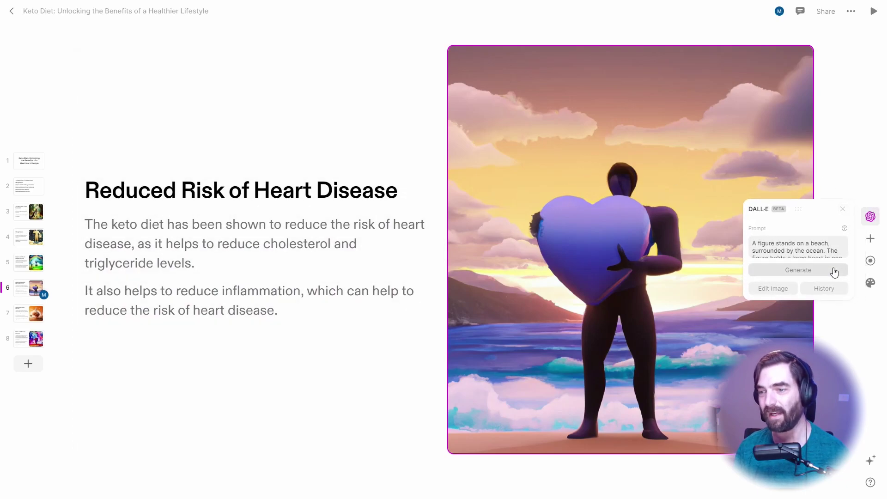
click(823, 246)
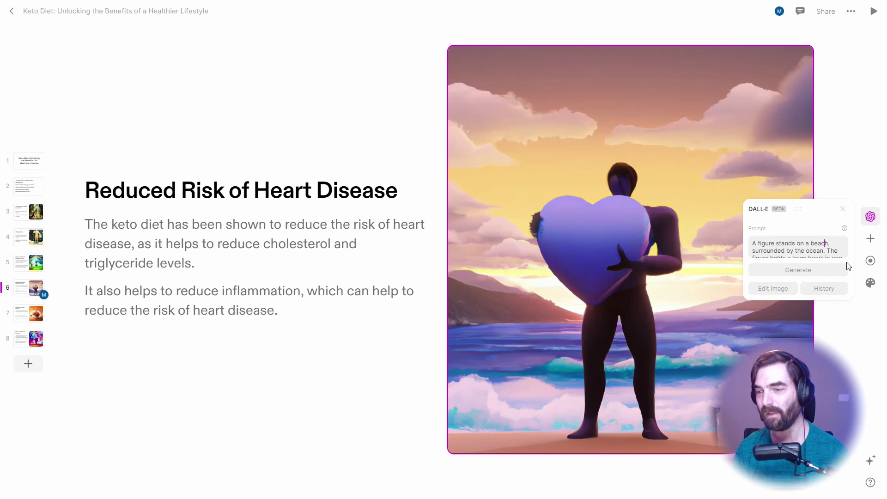
key(Down)
key(Down)
key(Down)
key(Down)
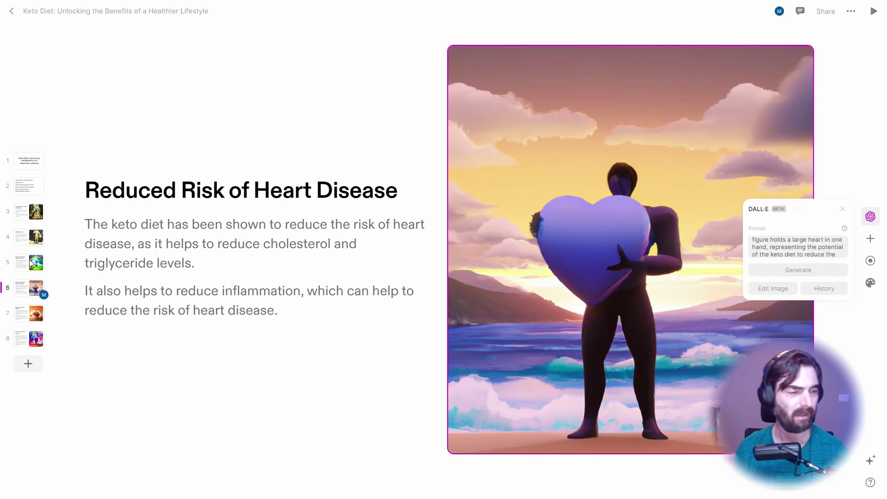
click(28, 216)
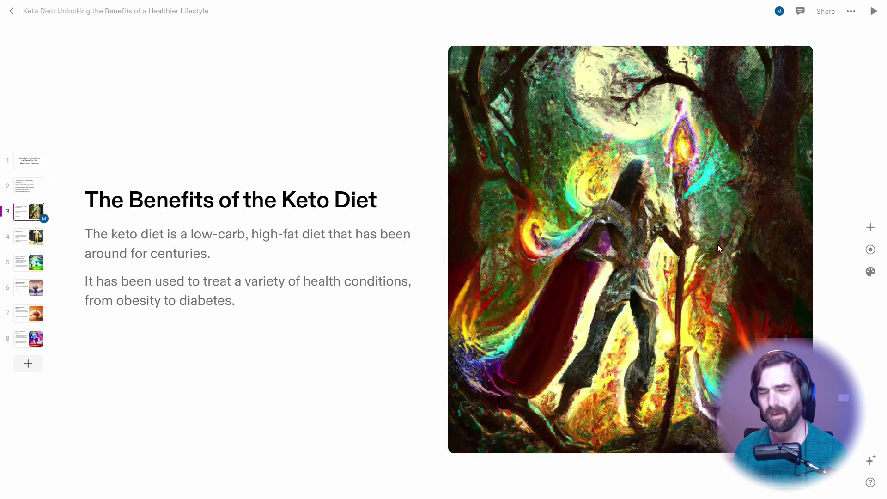
click(722, 220)
click(871, 214)
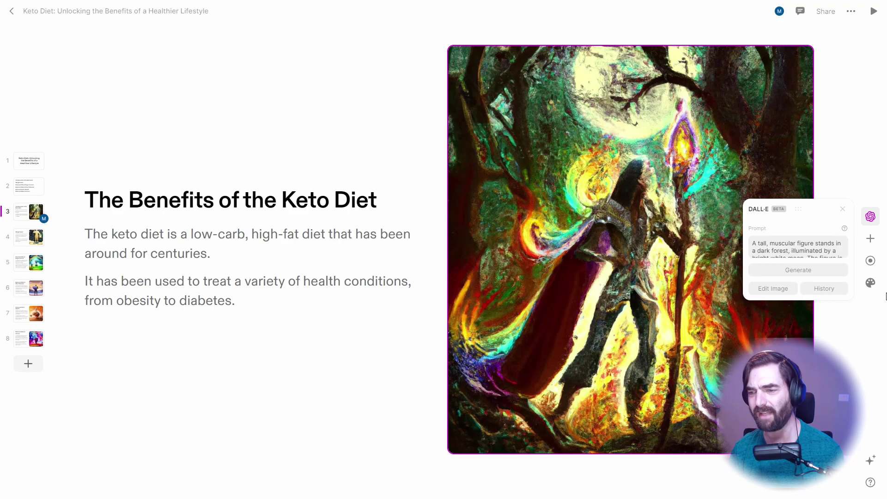
scroll(828, 254, down, 2)
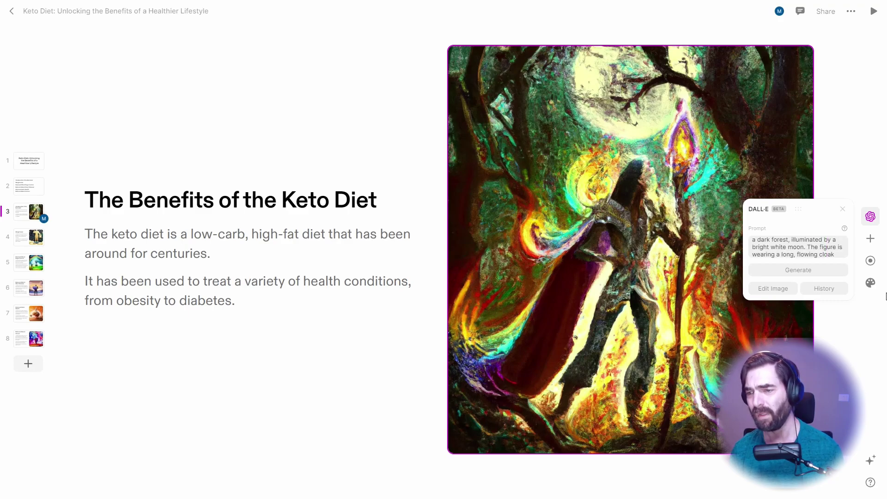
scroll(827, 254, down, 1)
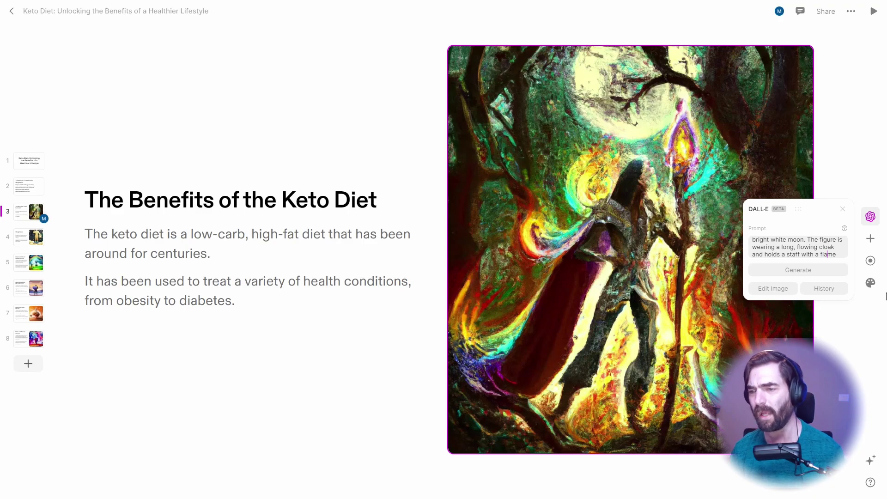
key(ctrl+End)
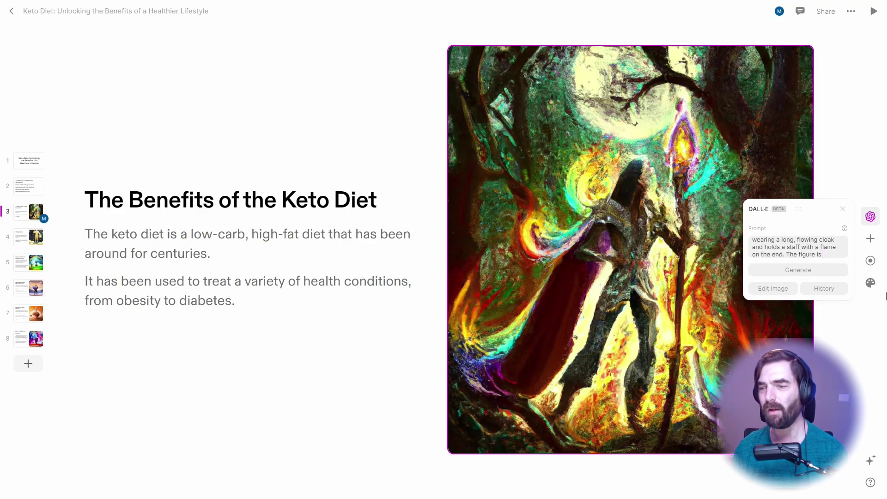
key(Down)
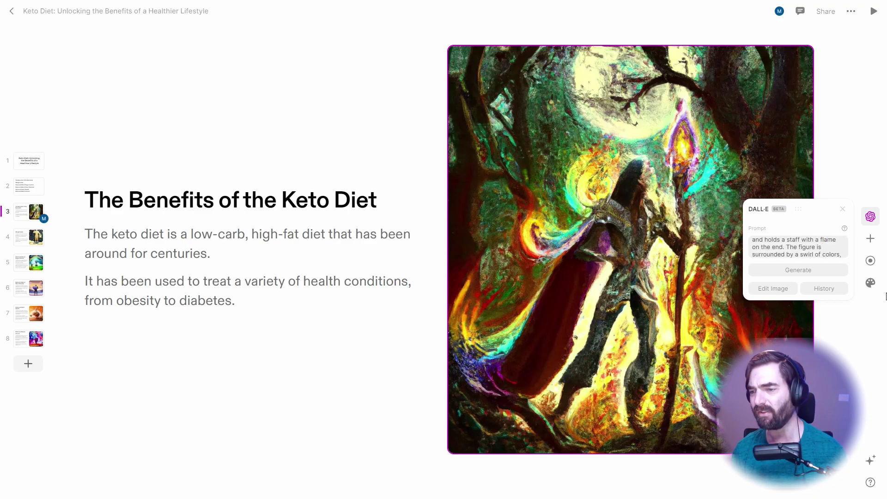
key(Down)
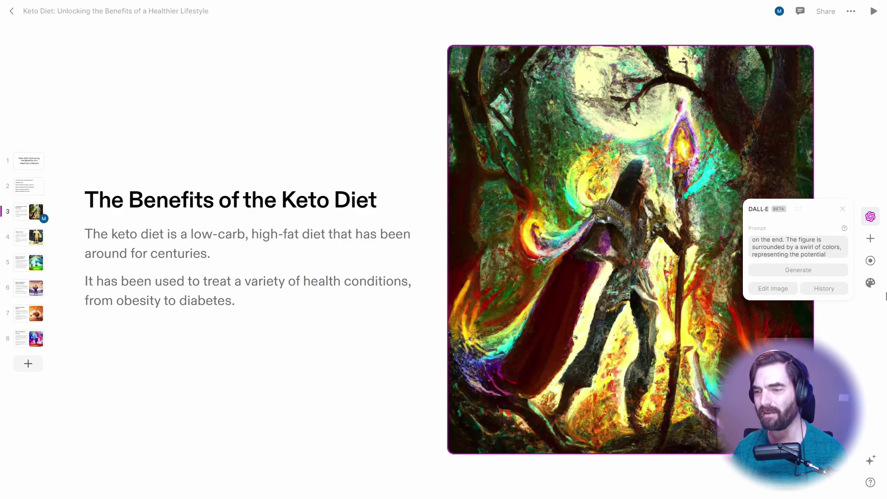
key(Down)
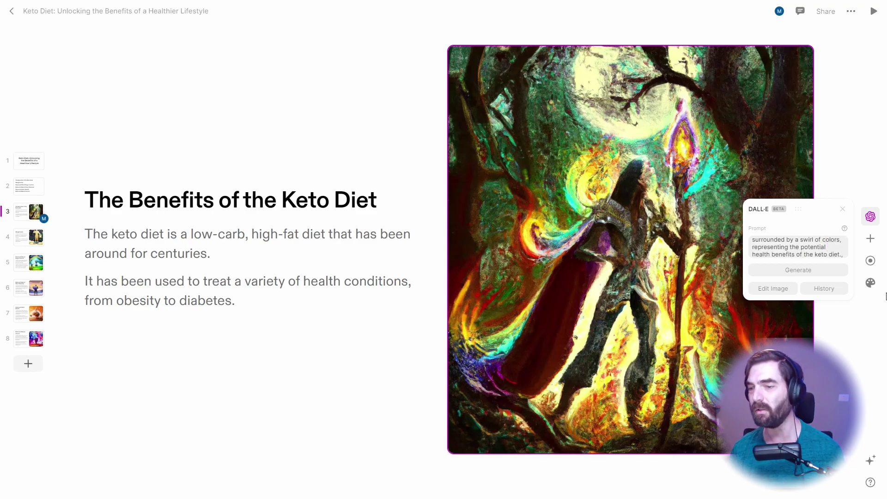
key(Down)
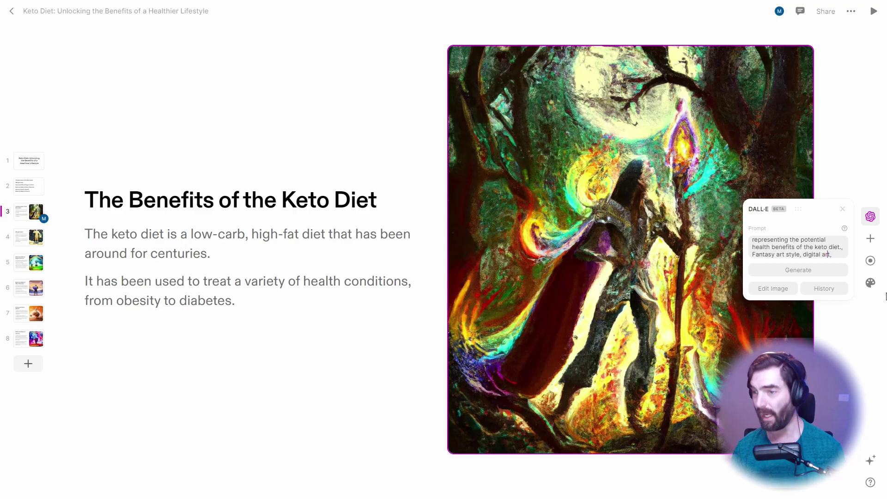
key(Down)
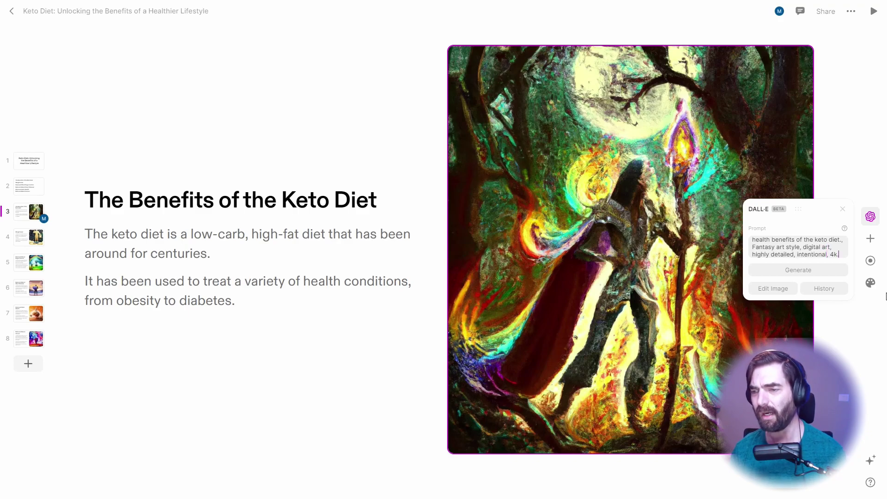
key(Up)
key(Up)
key(Up)
key(Up)
key(Up)
key(Up)
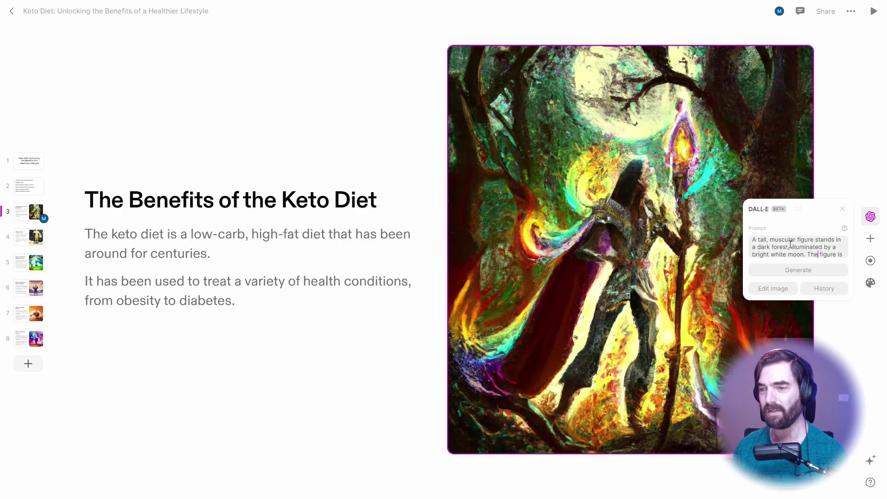
Change 'dark forest' to 'doctors office', delete the moonlight and staff phrases, and generate images.
drag(761, 248, 785, 249)
key(ctrl+a)
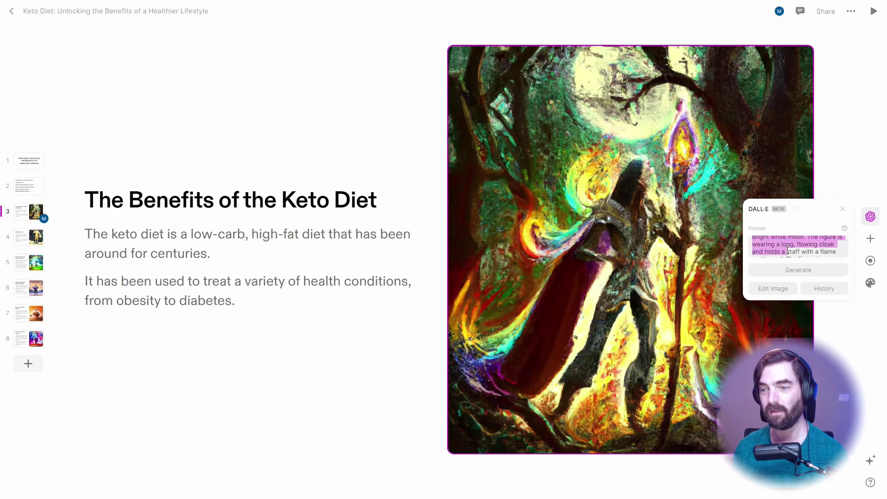
key(ctrl+v)
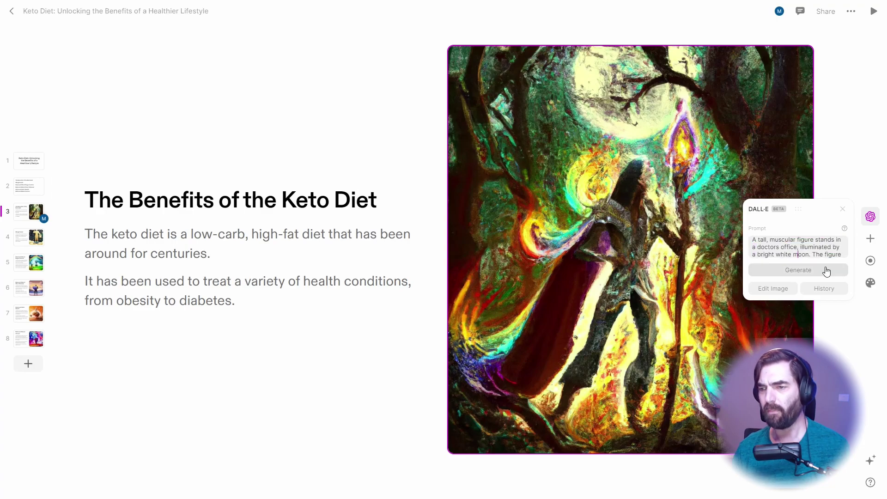
key(BackSpace)
key(BackSpace)
key(BackSpace)
key(BackSpace)
key(BackSpace)
key(BackSpace)
key(BackSpace)
key(BackSpace)
key(BackSpace)
key(BackSpace)
key(BackSpace)
key(BackSpace)
key(BackSpace)
key(BackSpace)
key(BackSpace)
key(BackSpace)
key(BackSpace)
key(BackSpace)
key(BackSpace)
key(BackSpace)
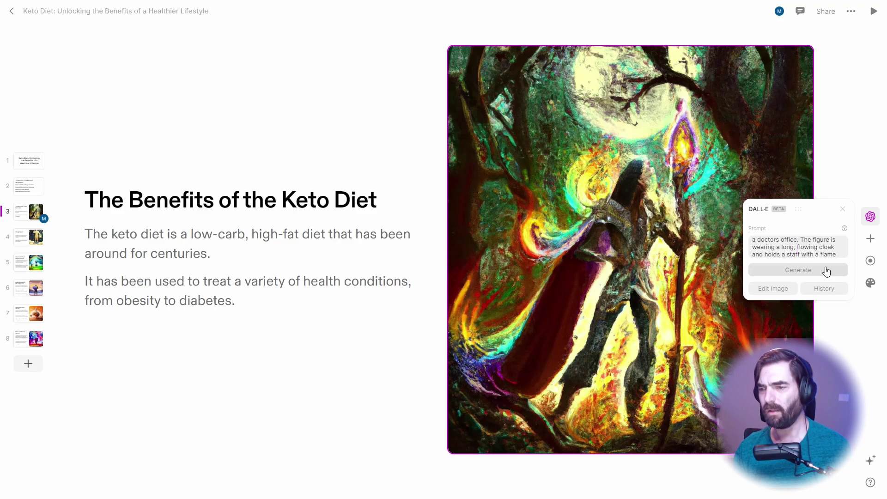
key(Down)
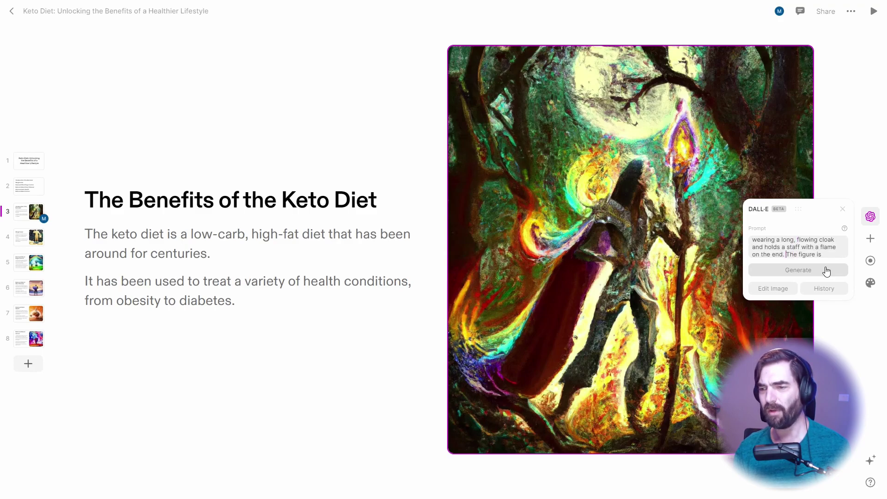
key(BackSpace)
key(BackSpace)
key(BackSpace)
key(BackSpace)
key(BackSpace)
key(BackSpace)
key(BackSpace)
key(BackSpace)
key(BackSpace)
key(BackSpace)
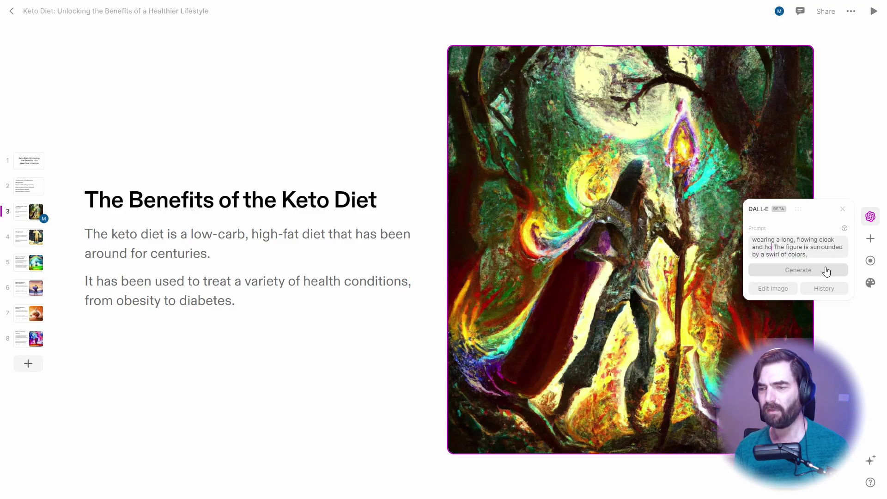
key(Down)
key(Down)
key(Down)
key(Down)
key(Down)
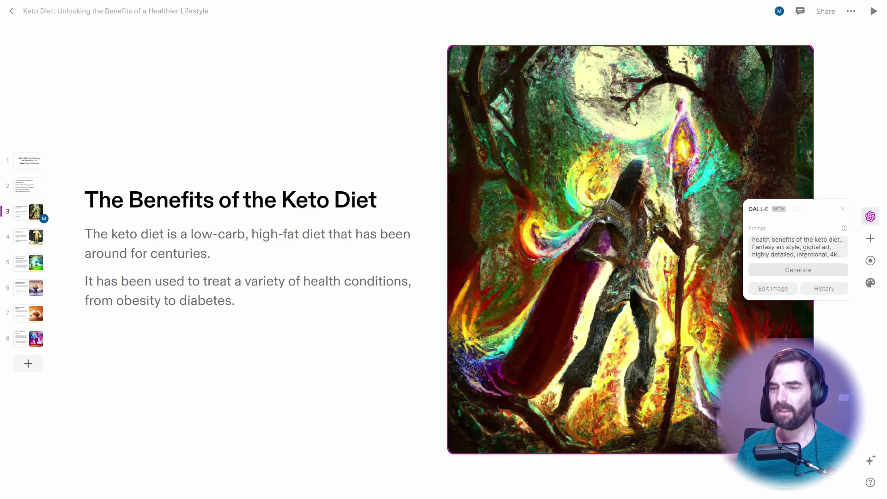
click(803, 271)
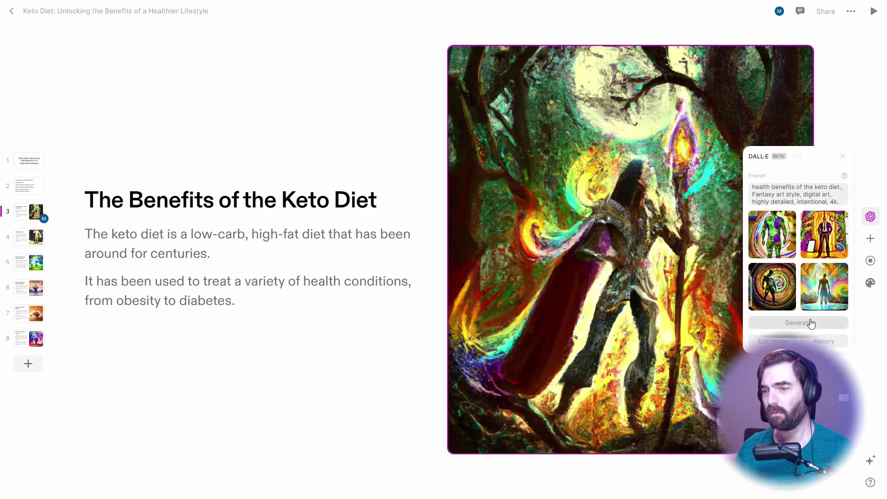
Apply the second generated image, a suited man before a doorway, and set its size to Fill.
click(824, 234)
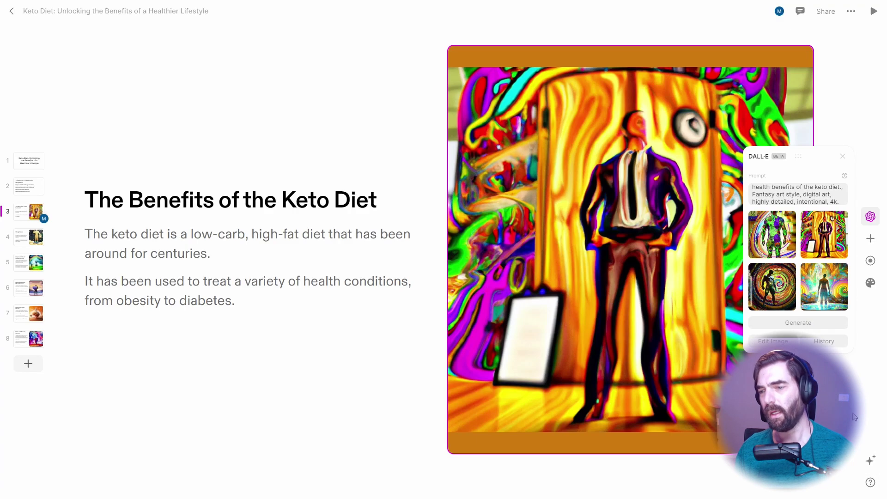
click(773, 342)
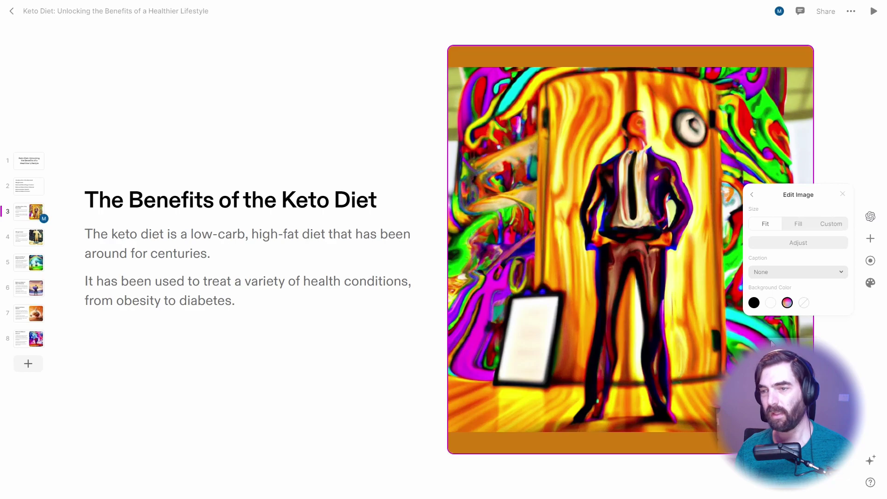
click(798, 225)
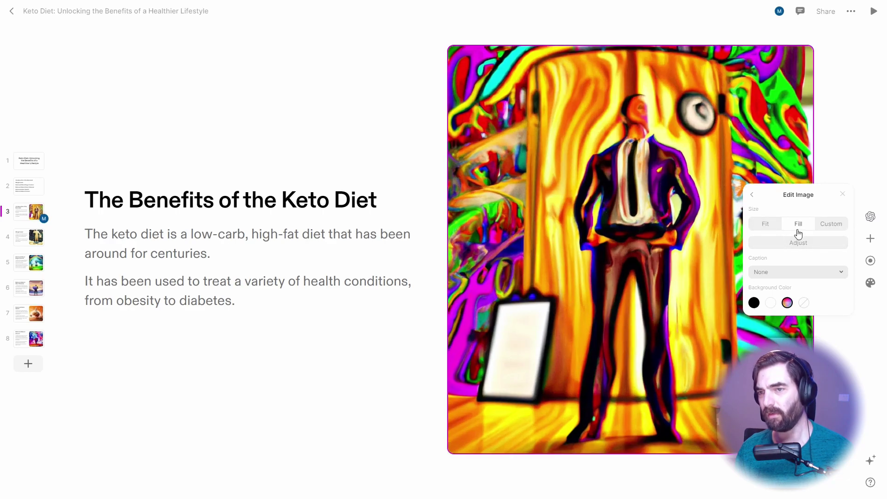
click(292, 223)
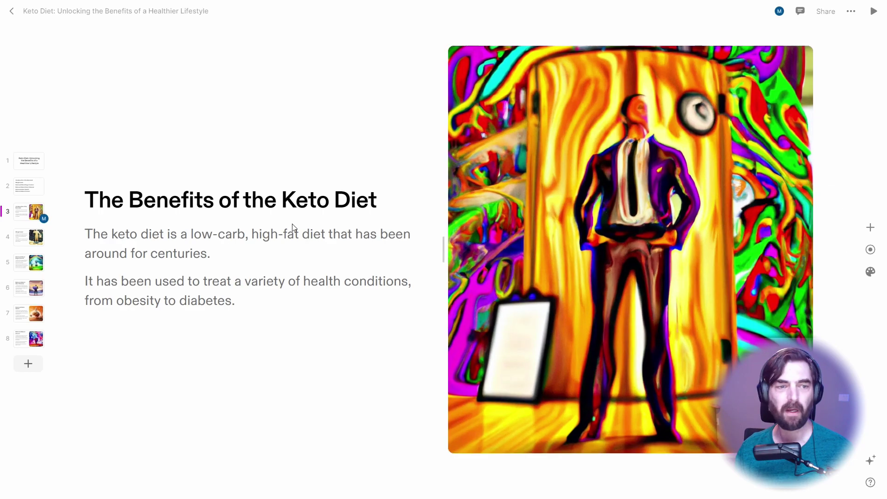
click(221, 231)
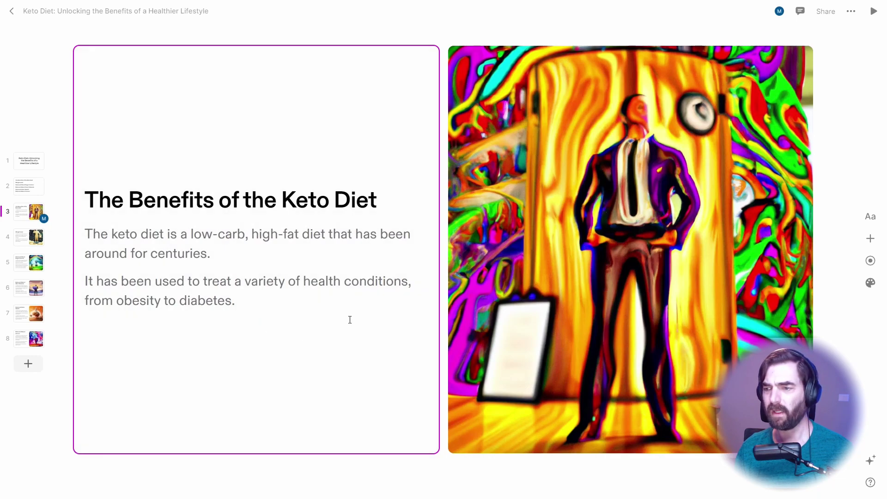
click(870, 217)
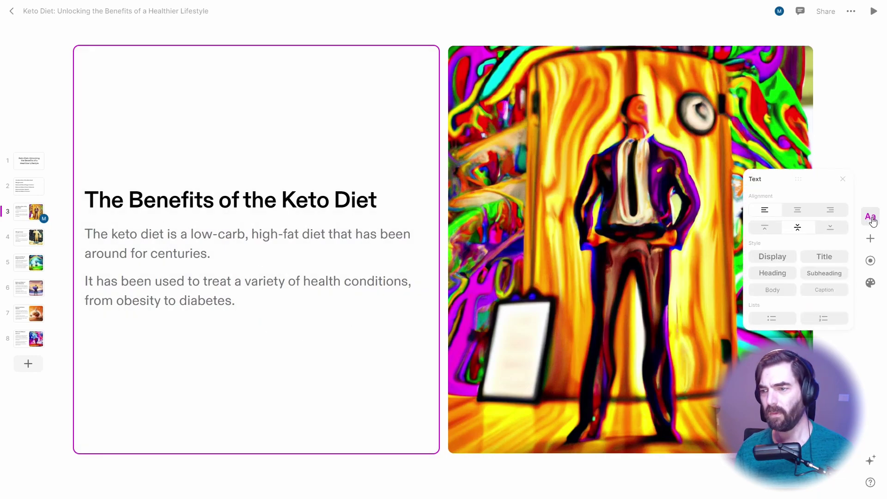
click(870, 238)
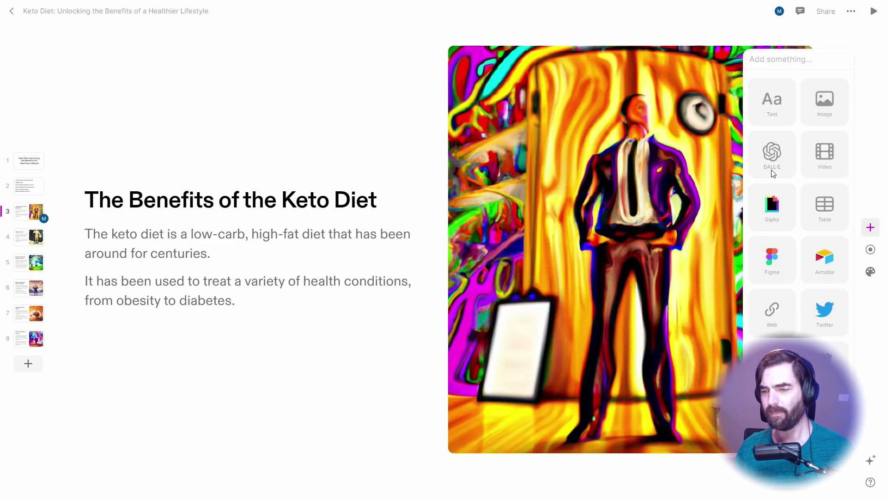
click(486, 403)
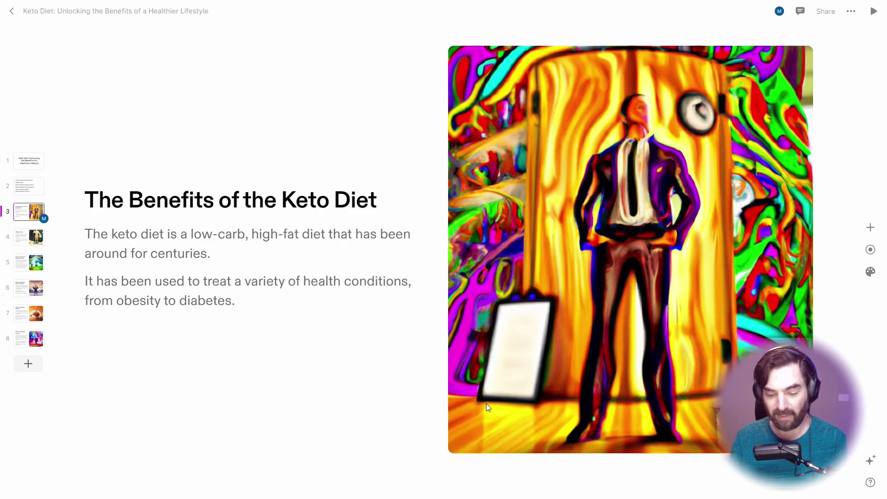
Exit the browser's full-screen view to leave the Tome deck.
key(F11)
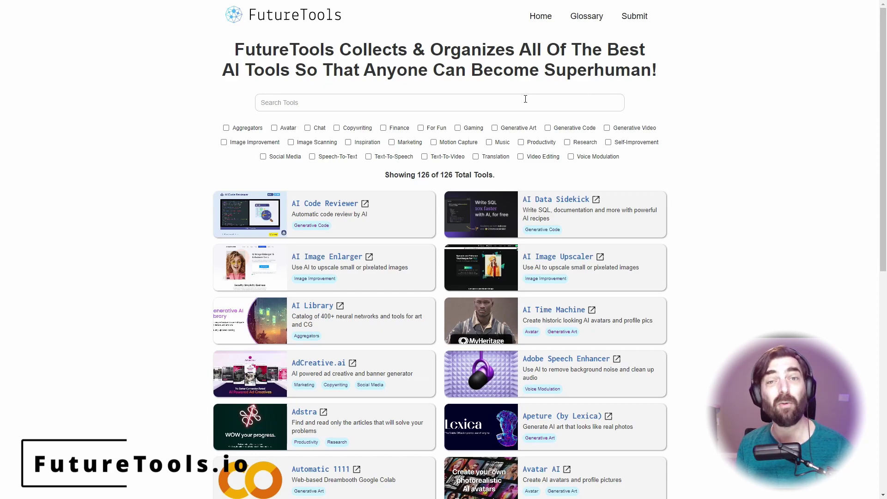
Toggle the Generative Code filter on and off, search tools for 'avatar', then open the Glossary.
click(548, 128)
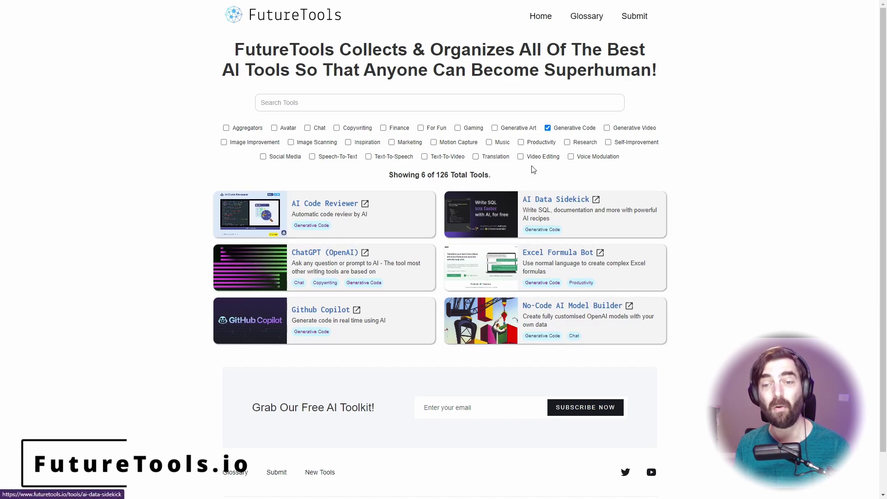
click(548, 128)
click(461, 99)
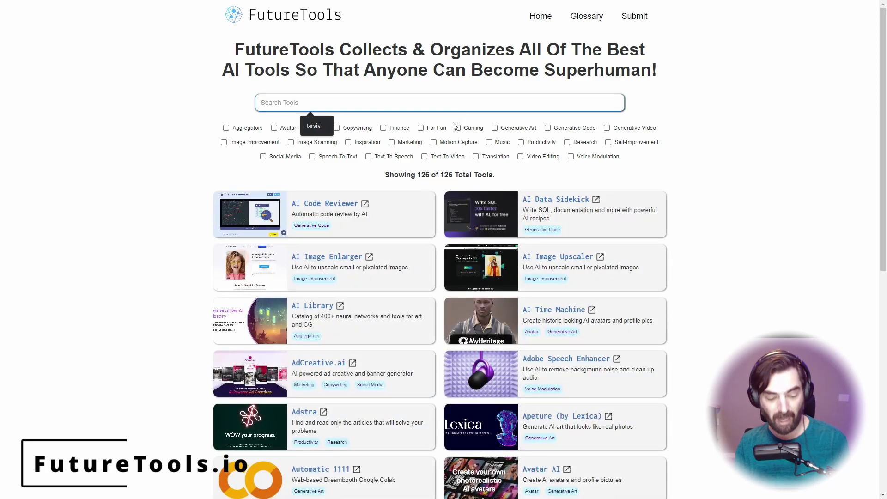
text(avatar)
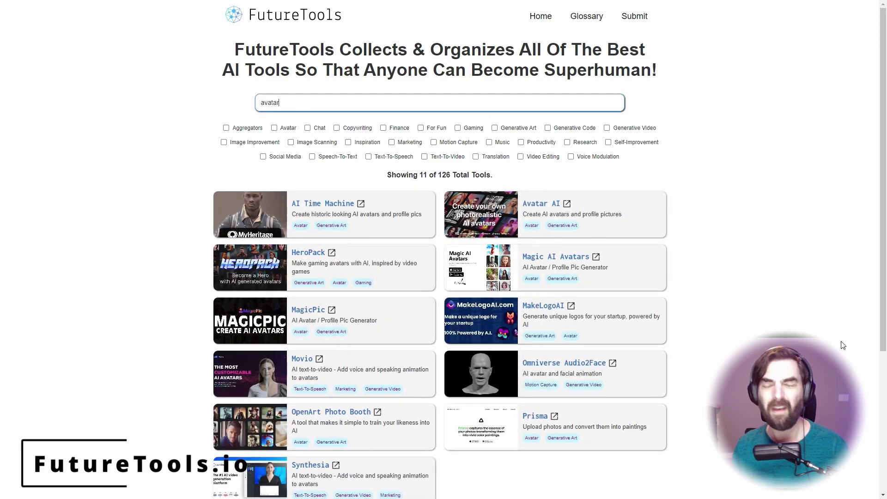
click(587, 16)
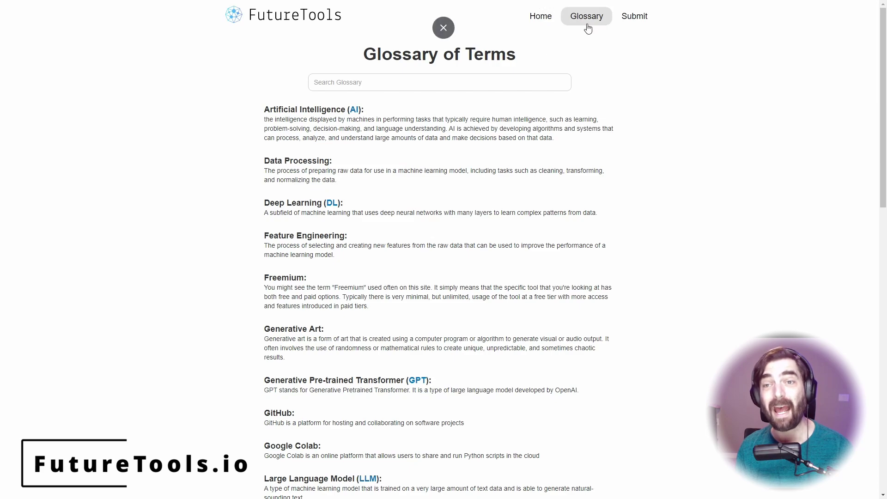
Go back to the Home page, where all 126 tools are listed again.
click(540, 17)
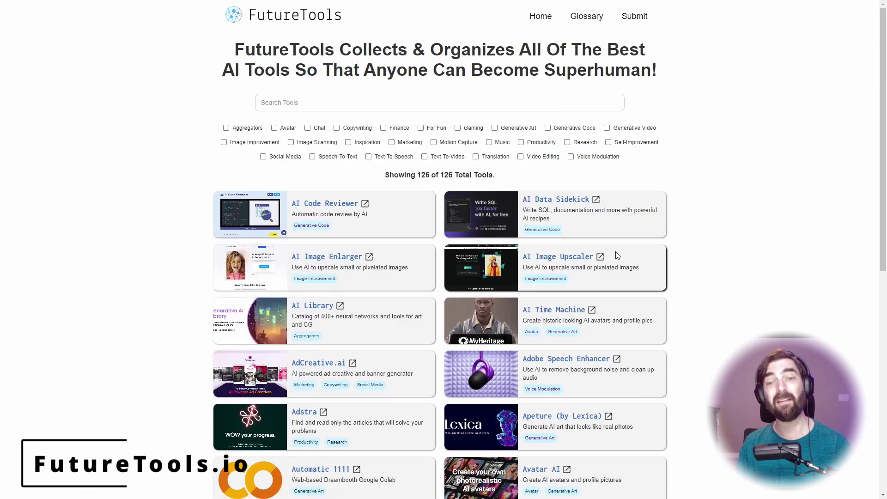